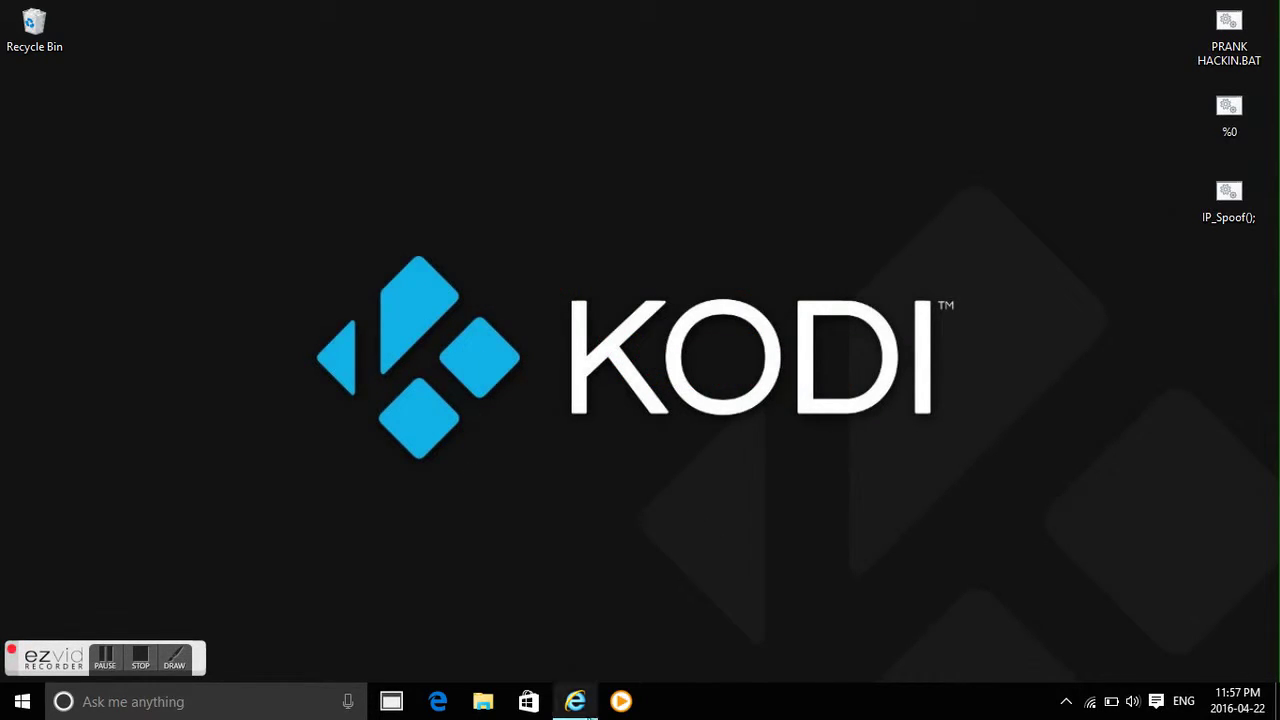
# Step: Switch to Internet Explorer and open the kodi.tv website
pyautogui.click(575, 701)
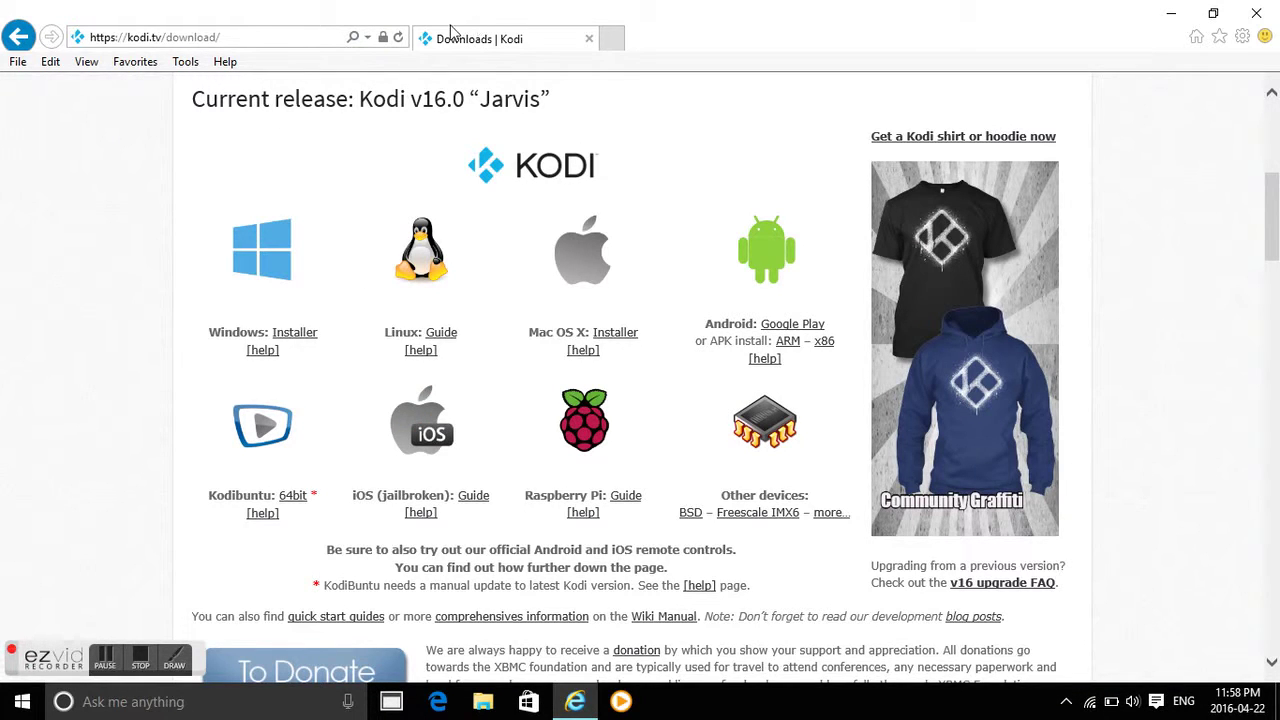
pyautogui.click(255, 37)
pyautogui.write('kodi.tv/')
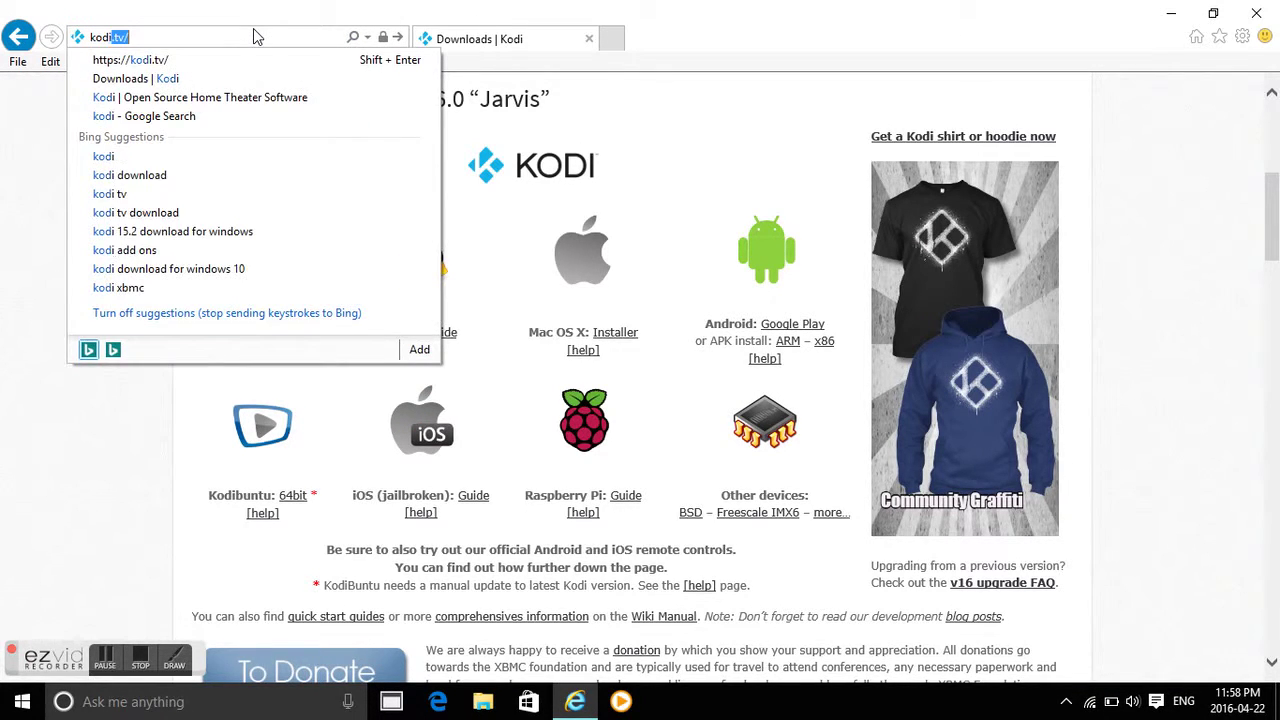
pyautogui.press('Return')
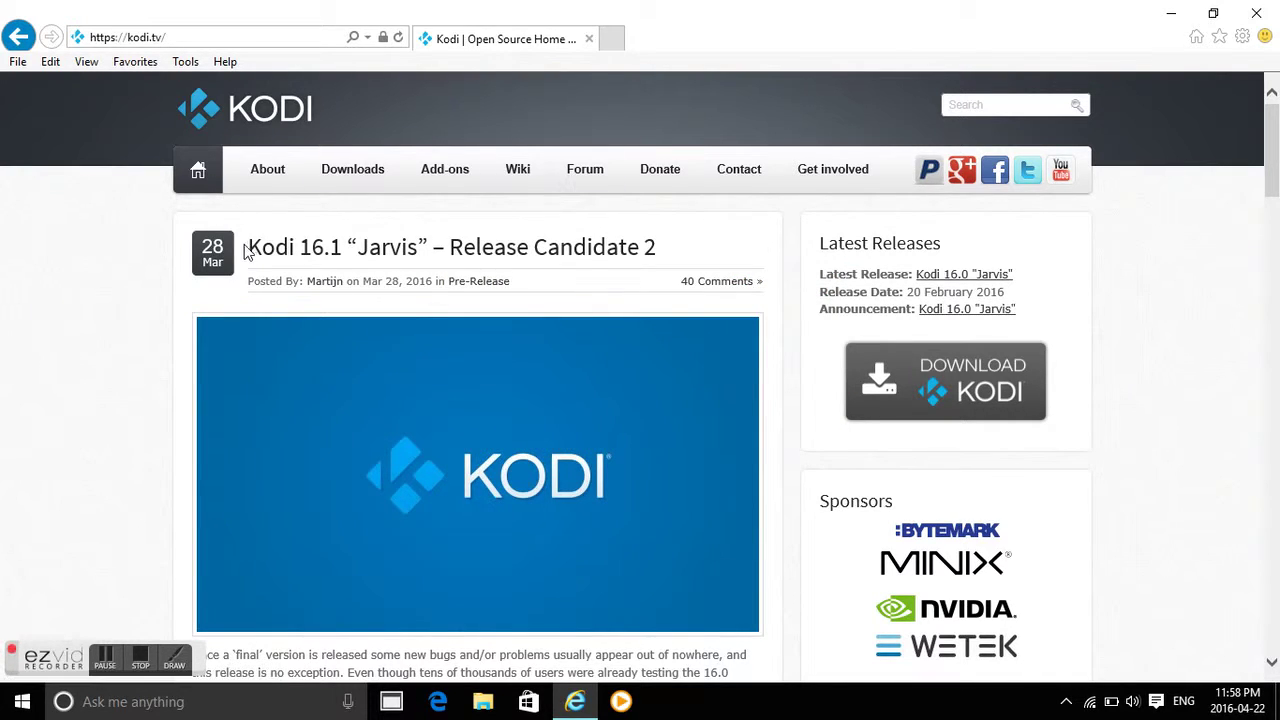
# Step: Get the Windows installer kodi-16.0-Jarvis.exe from the Kodi download page, choosing to save and run it
pyautogui.moveTo(249, 249); pyautogui.dragTo(285, 282)
pyautogui.click(23, 380)
pyautogui.click(955, 350)
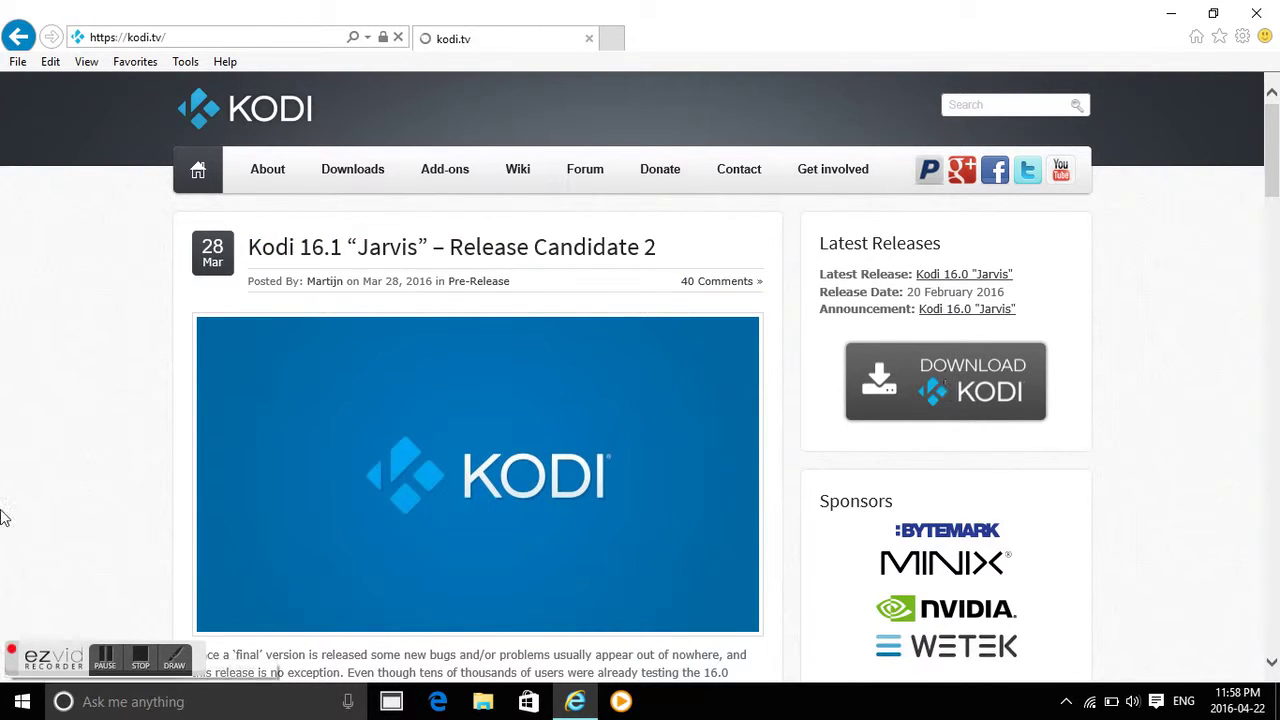
pyautogui.scroll(-3, 620, 480)
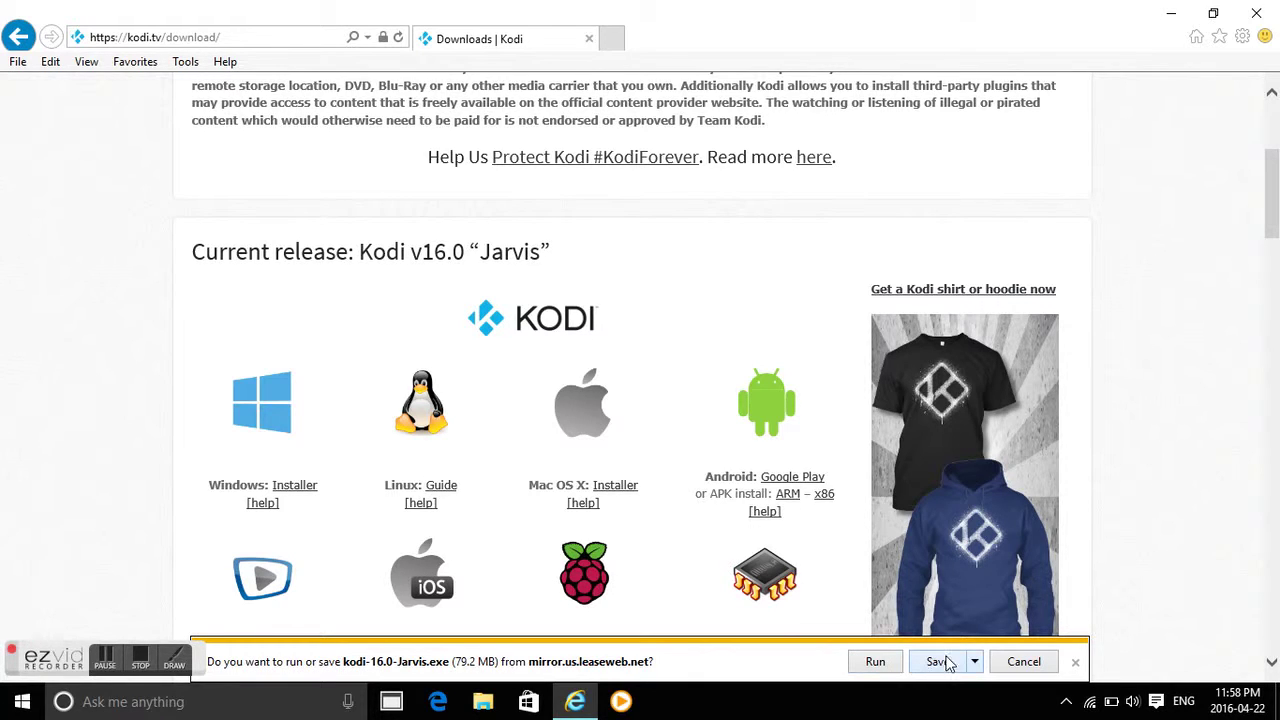
pyautogui.click(983, 665)
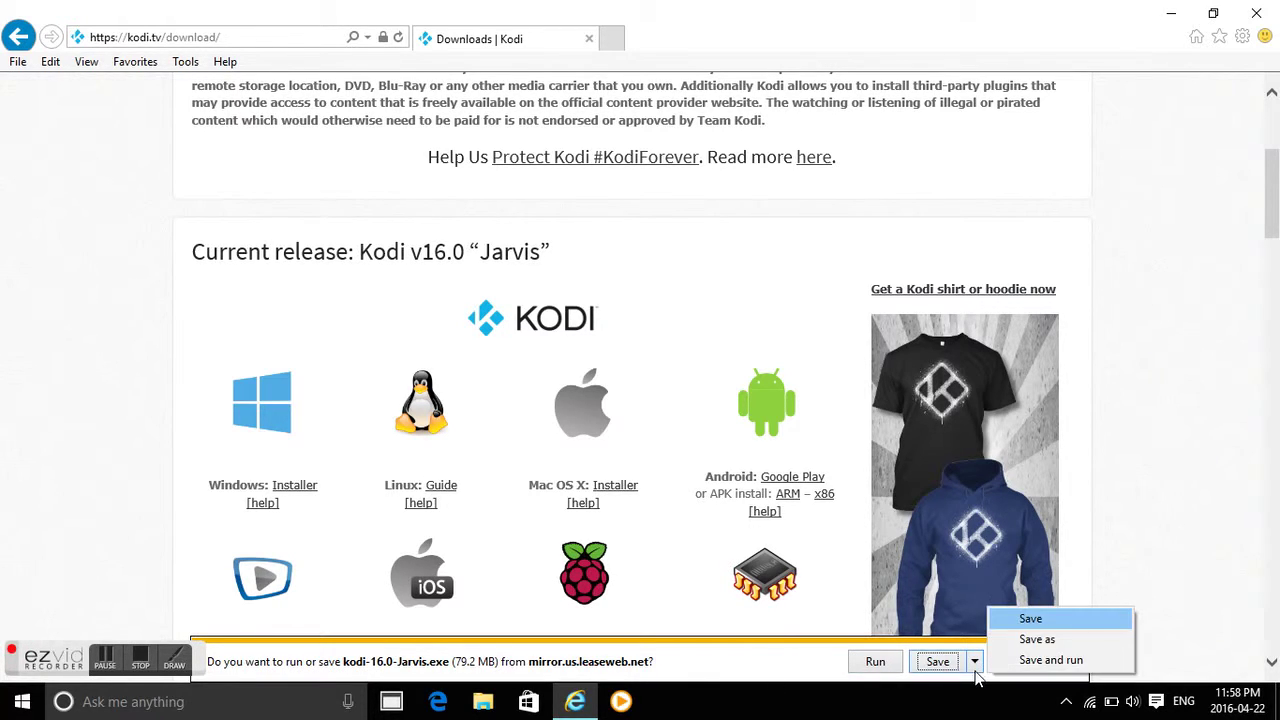
pyautogui.click(1020, 658)
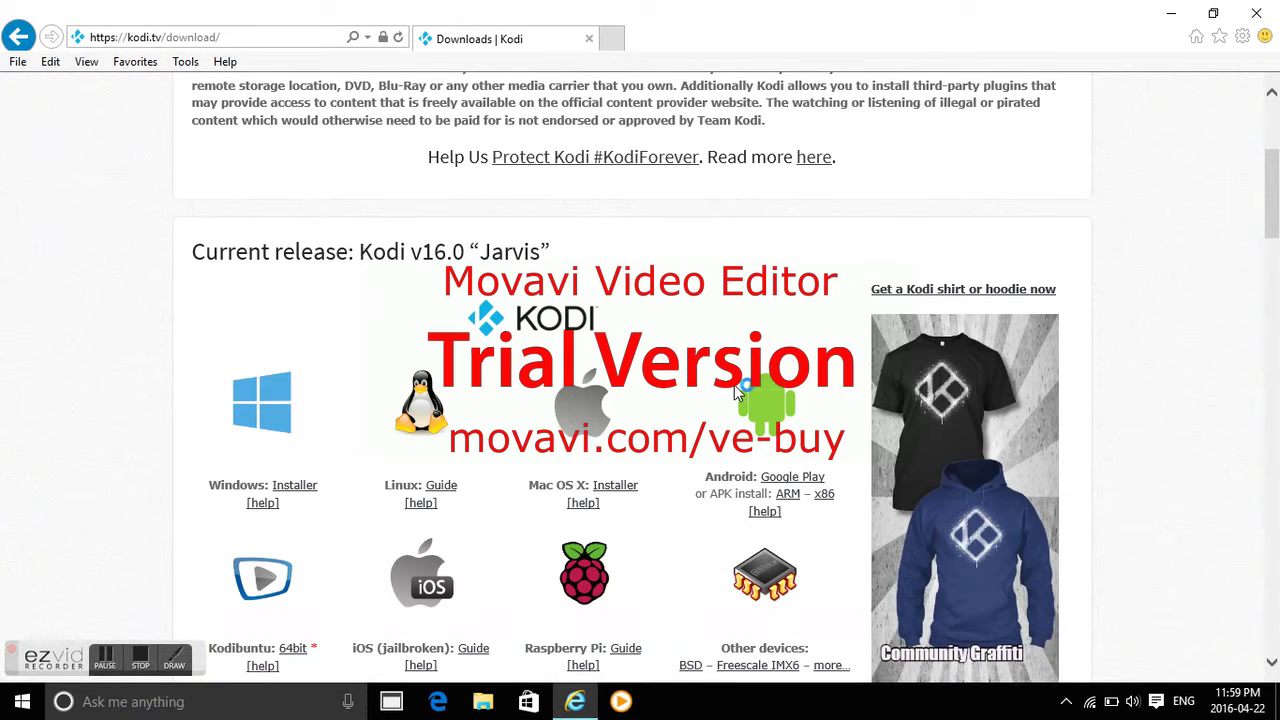
# Step: Go through the Kodi setup wizard with the Full install type and start the installation
pyautogui.click(745, 500)
pyautogui.click(752, 500)
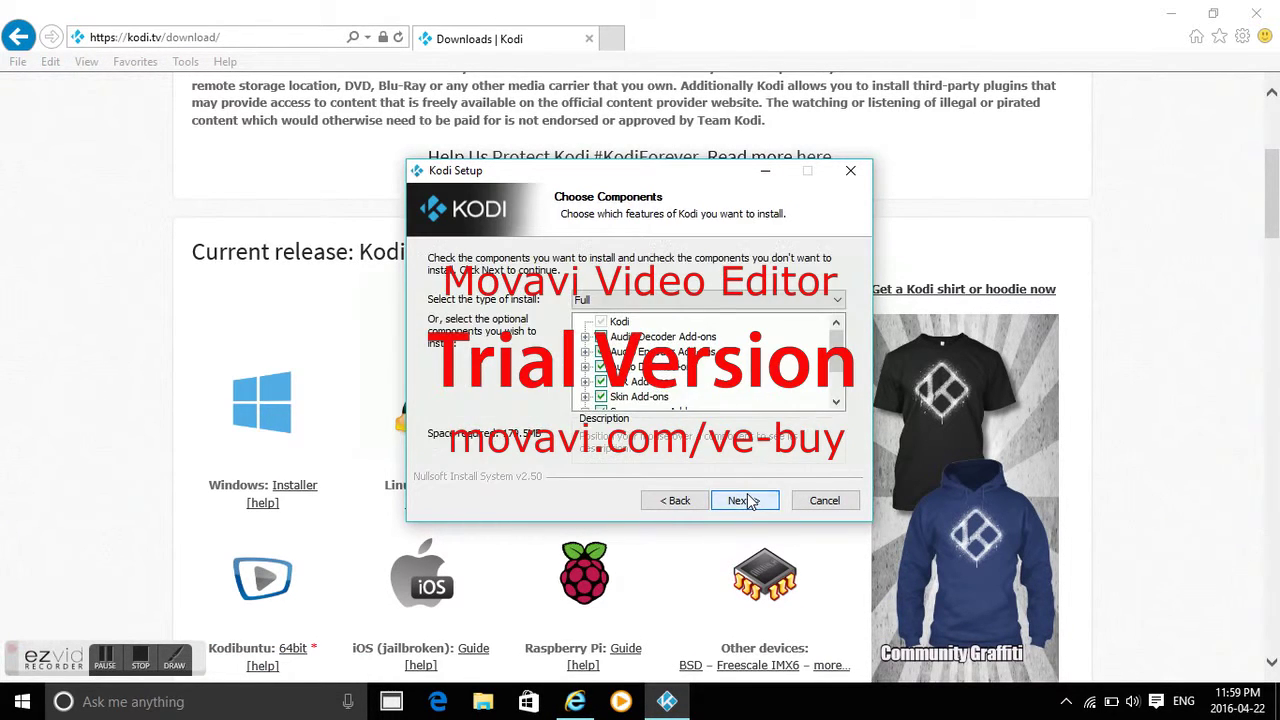
pyautogui.click(752, 500)
pyautogui.click(750, 500)
pyautogui.click(748, 500)
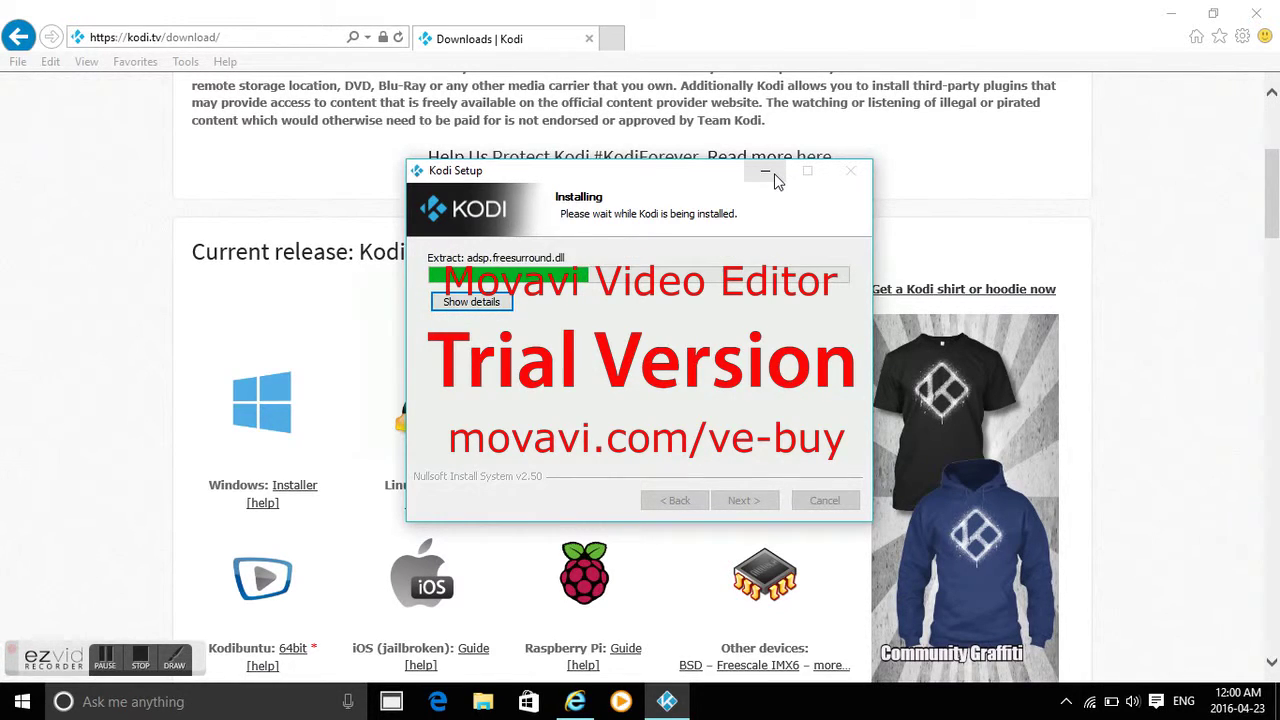
pyautogui.click(766, 172)
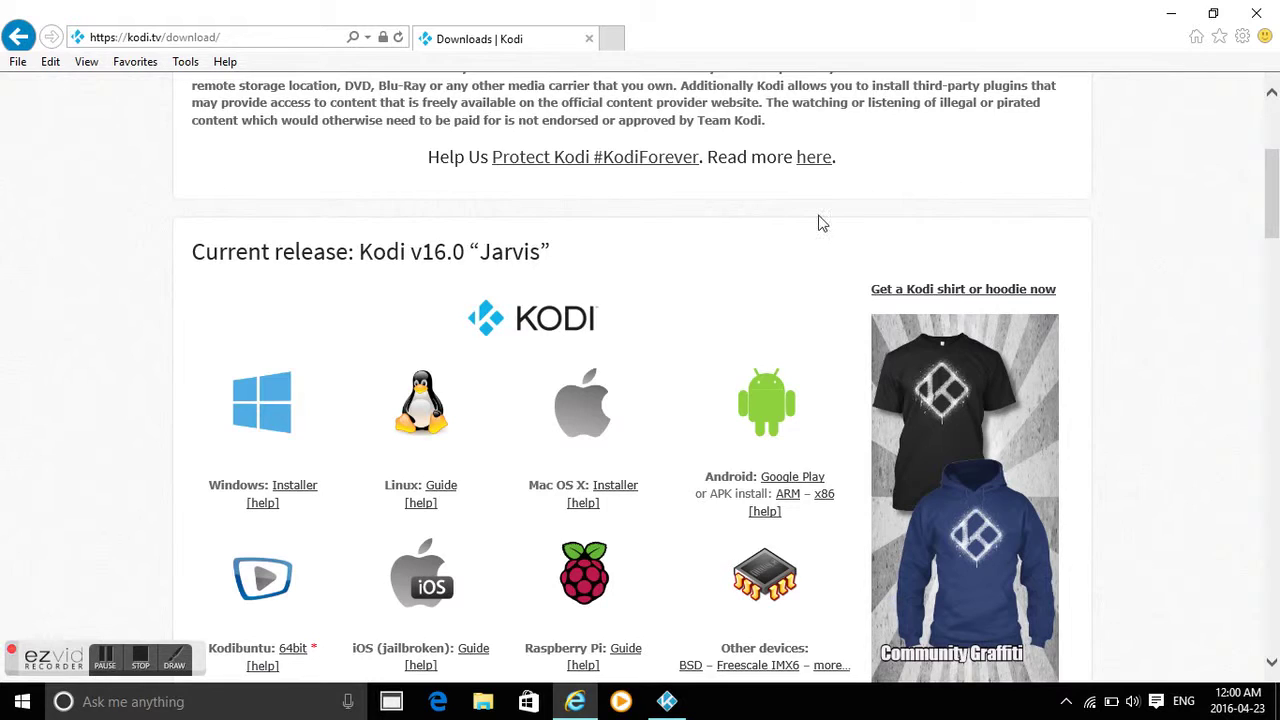
pyautogui.click(667, 702)
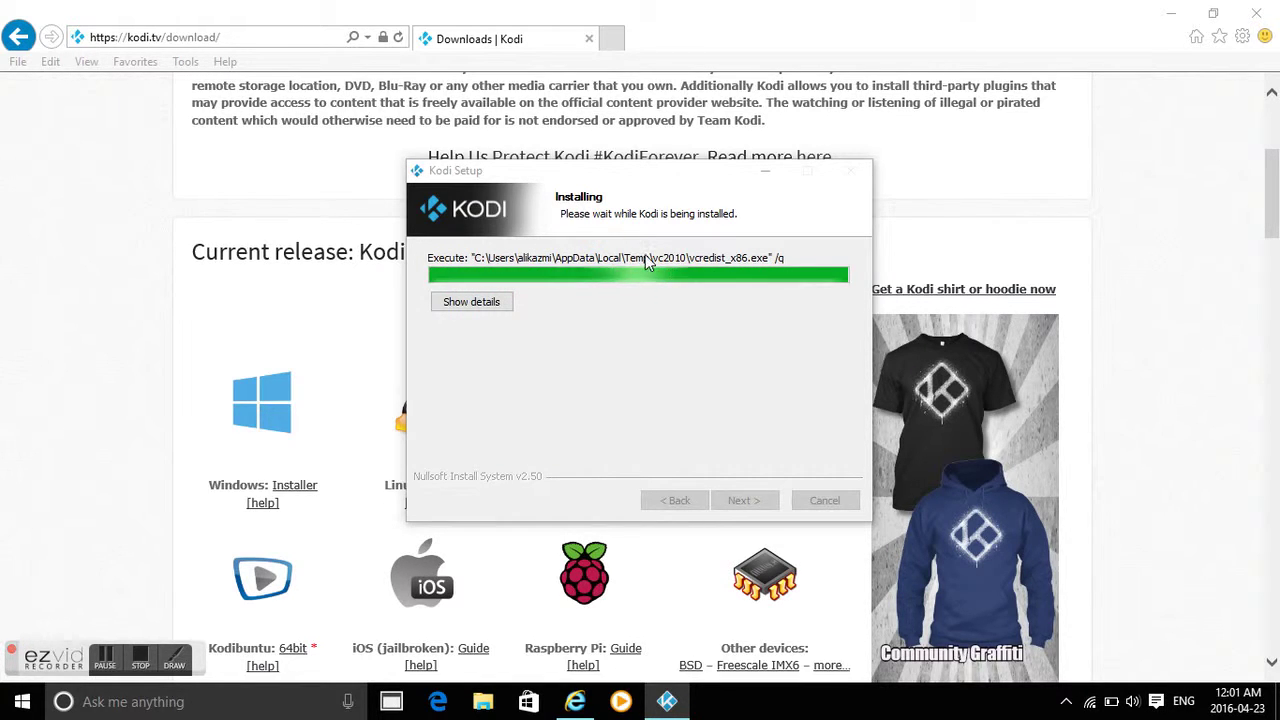
# Step: Find and open the %appdata% folder, and look inside the addons folder within Kodi
pyautogui.press('super+s')
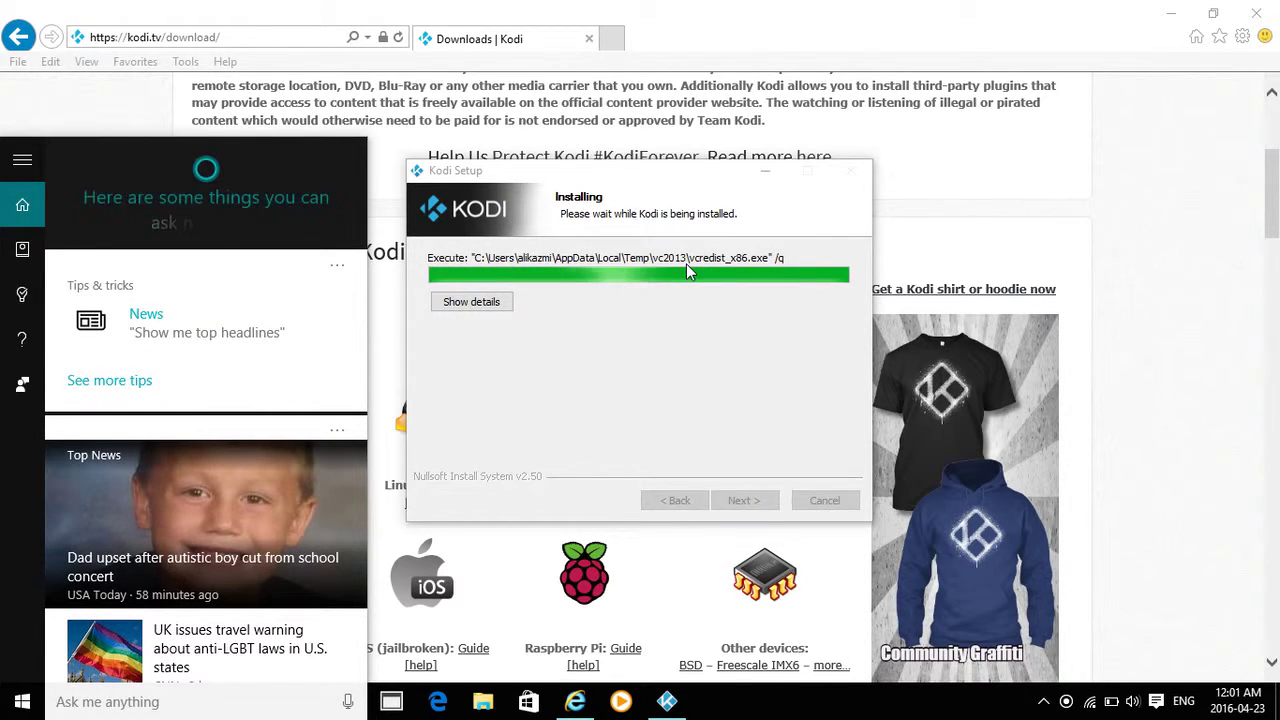
pyautogui.write('%appdata%')
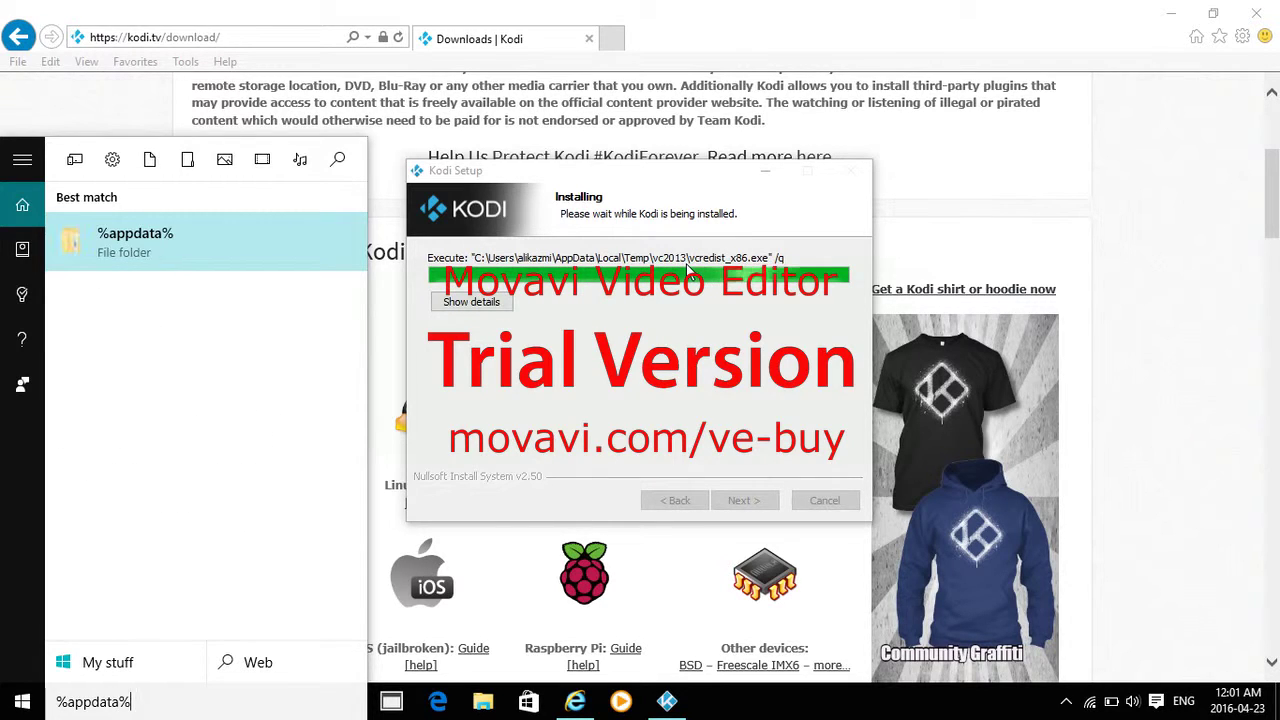
pyautogui.press('Return')
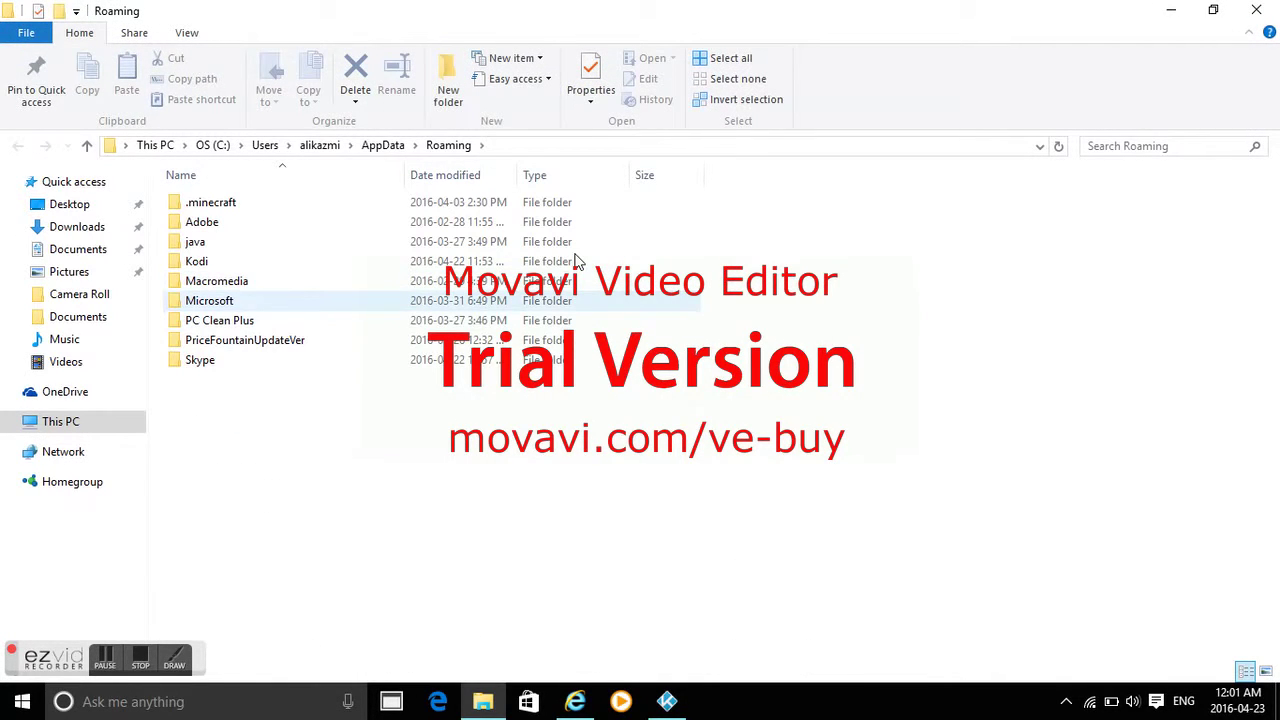
pyautogui.doubleClick(337, 261)
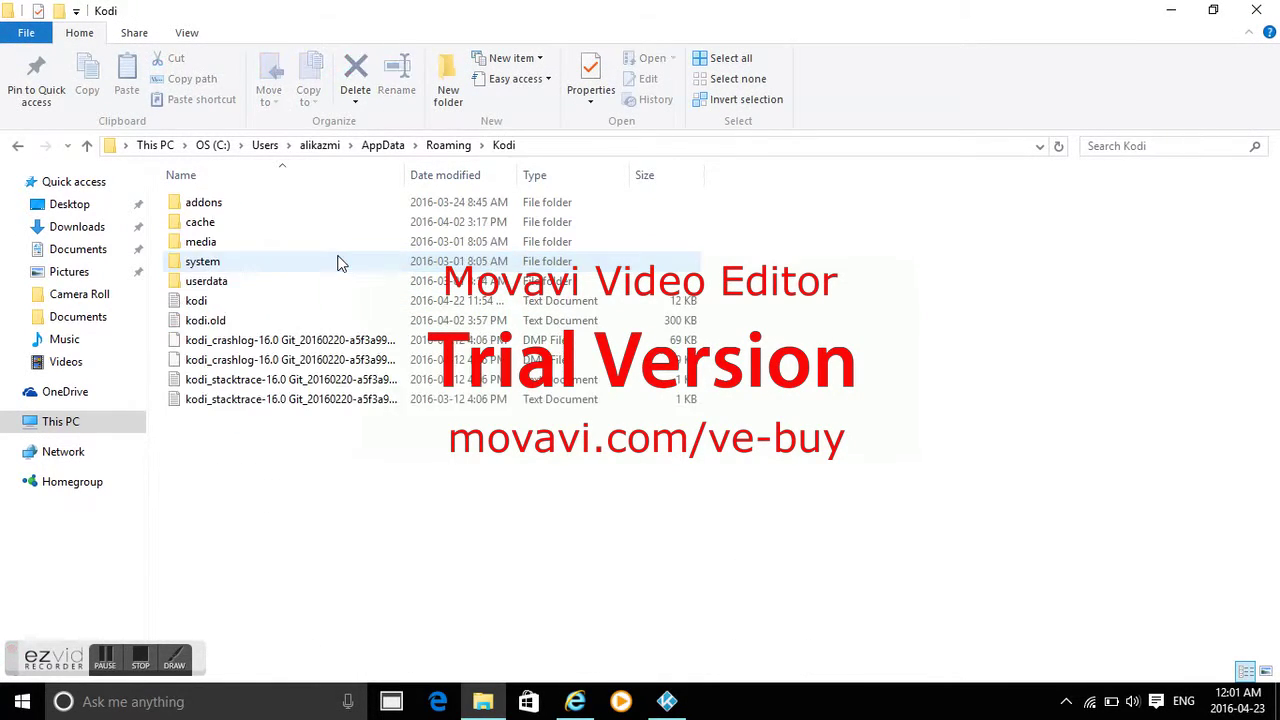
pyautogui.doubleClick(345, 204)
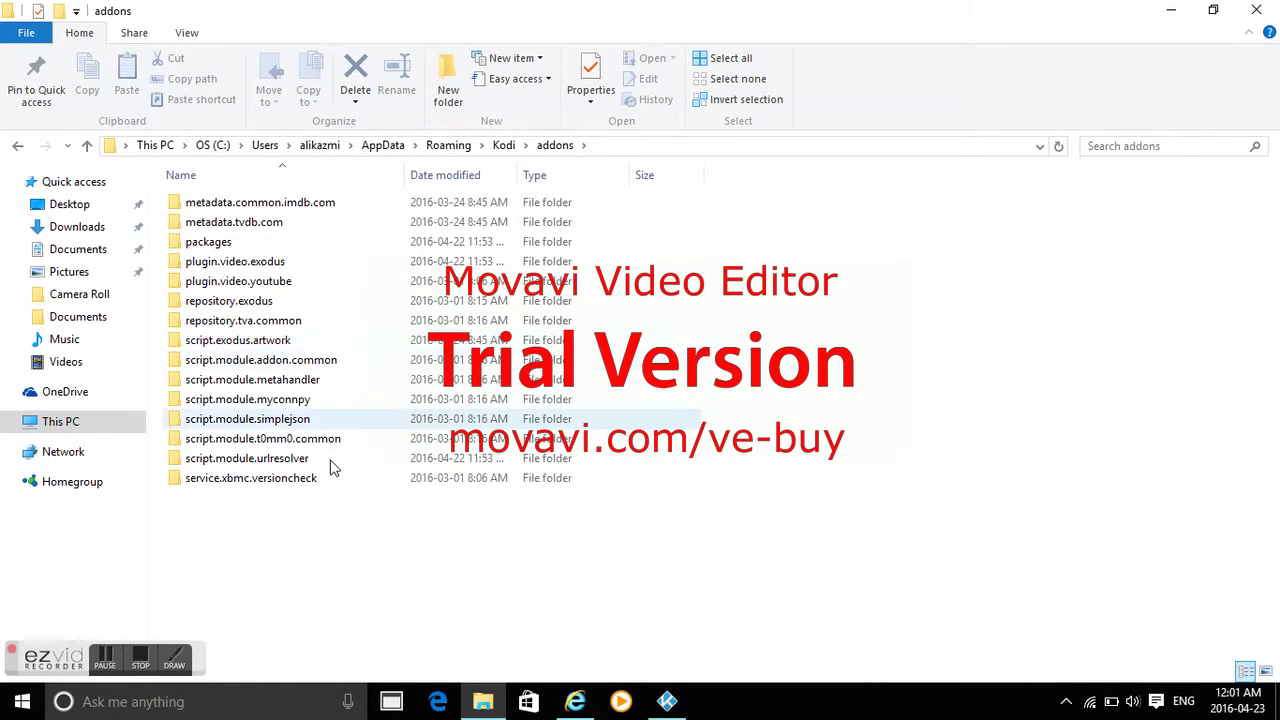
# Step: Go back up to the AppData folder, look through its Local subfolder and close the file window
pyautogui.click(14, 146)
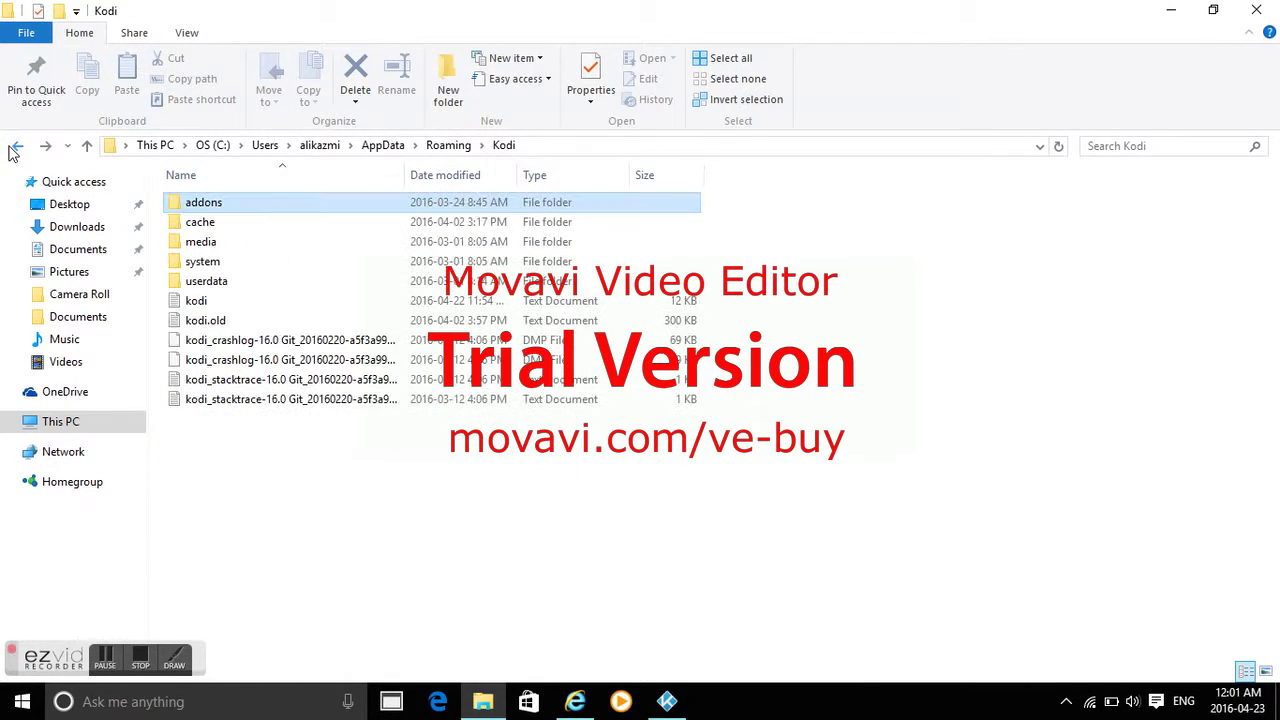
pyautogui.click(14, 146)
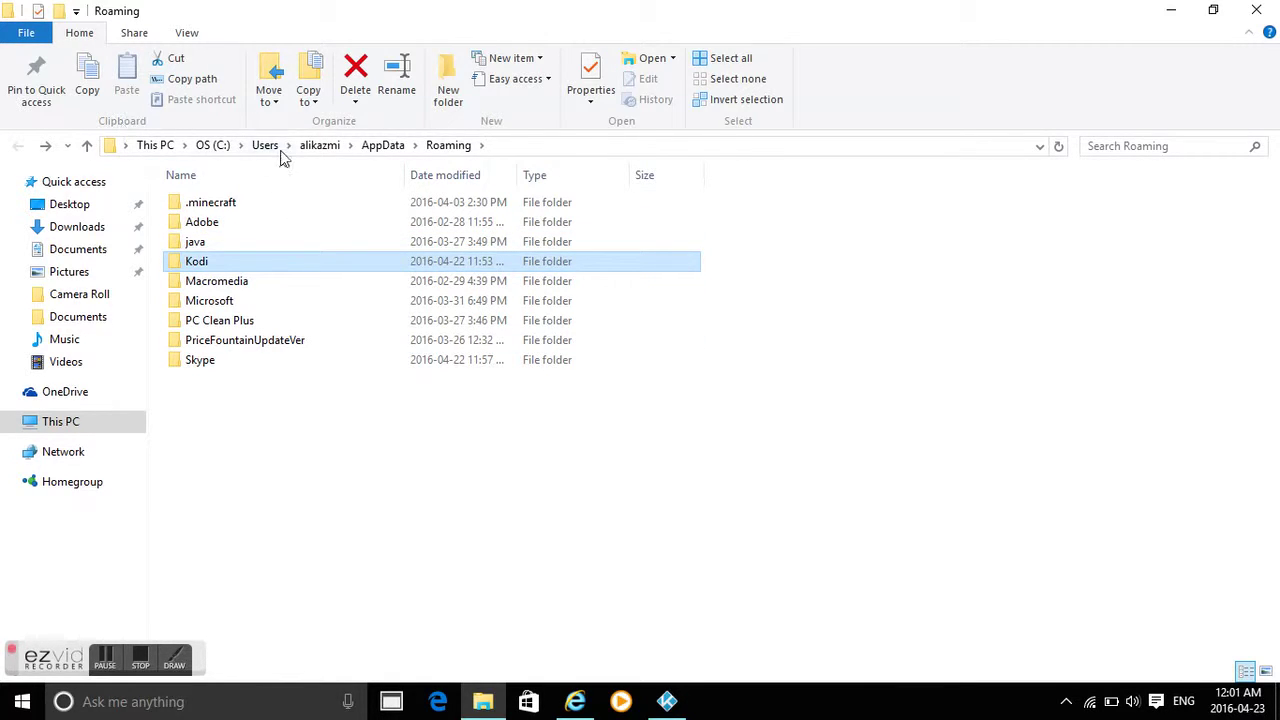
pyautogui.click(468, 148)
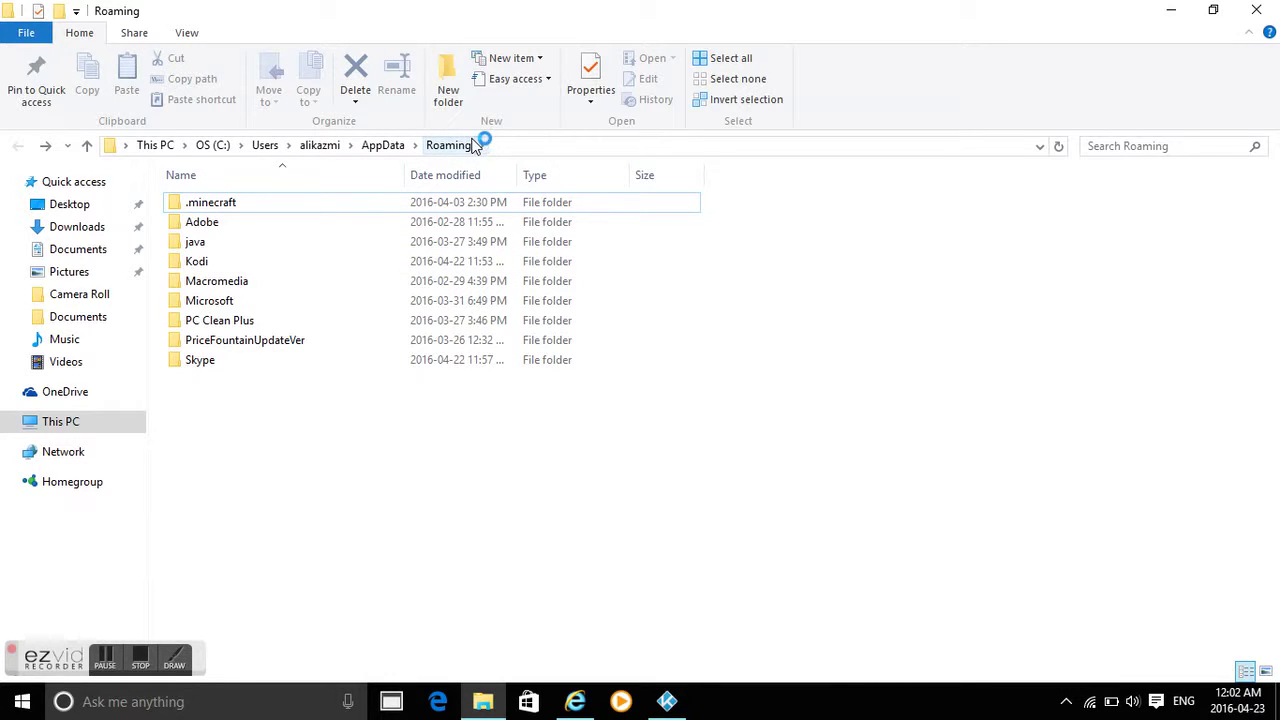
pyautogui.hotkey('alt', 'Up')
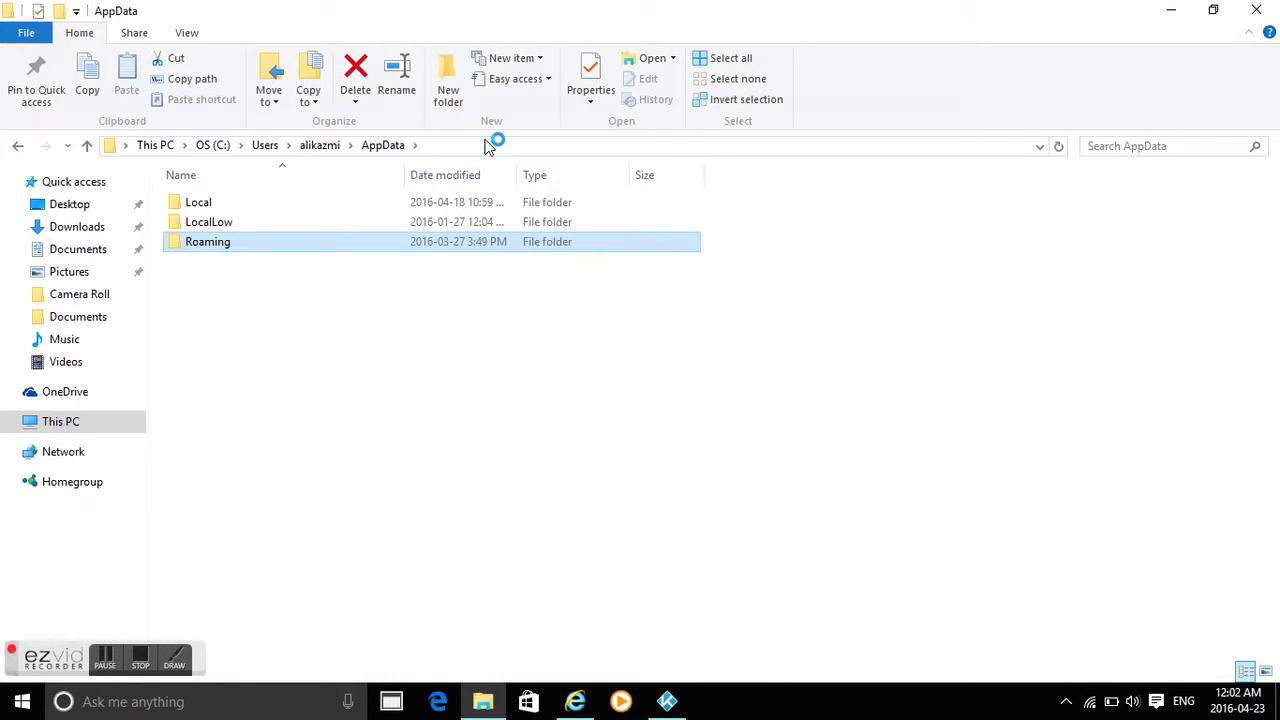
pyautogui.click(436, 146)
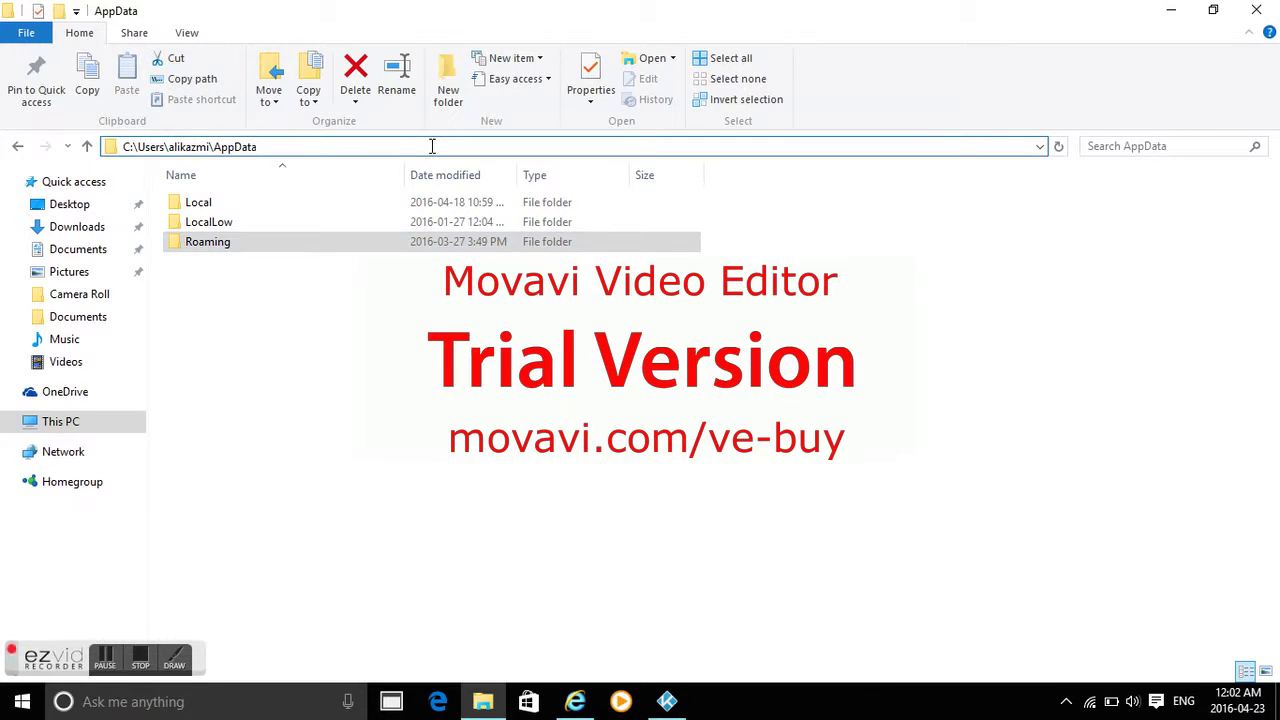
pyautogui.write('\\l')
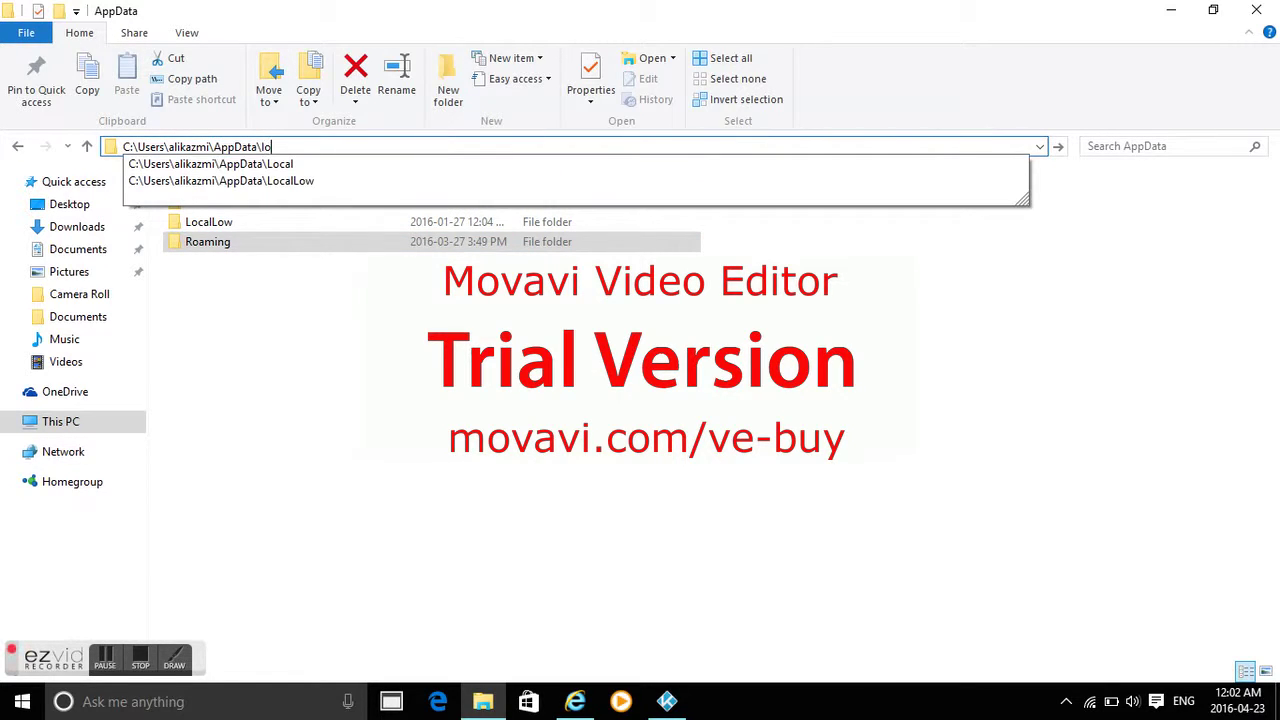
pyautogui.write('o')
pyautogui.press('Down')
pyautogui.press('Return')
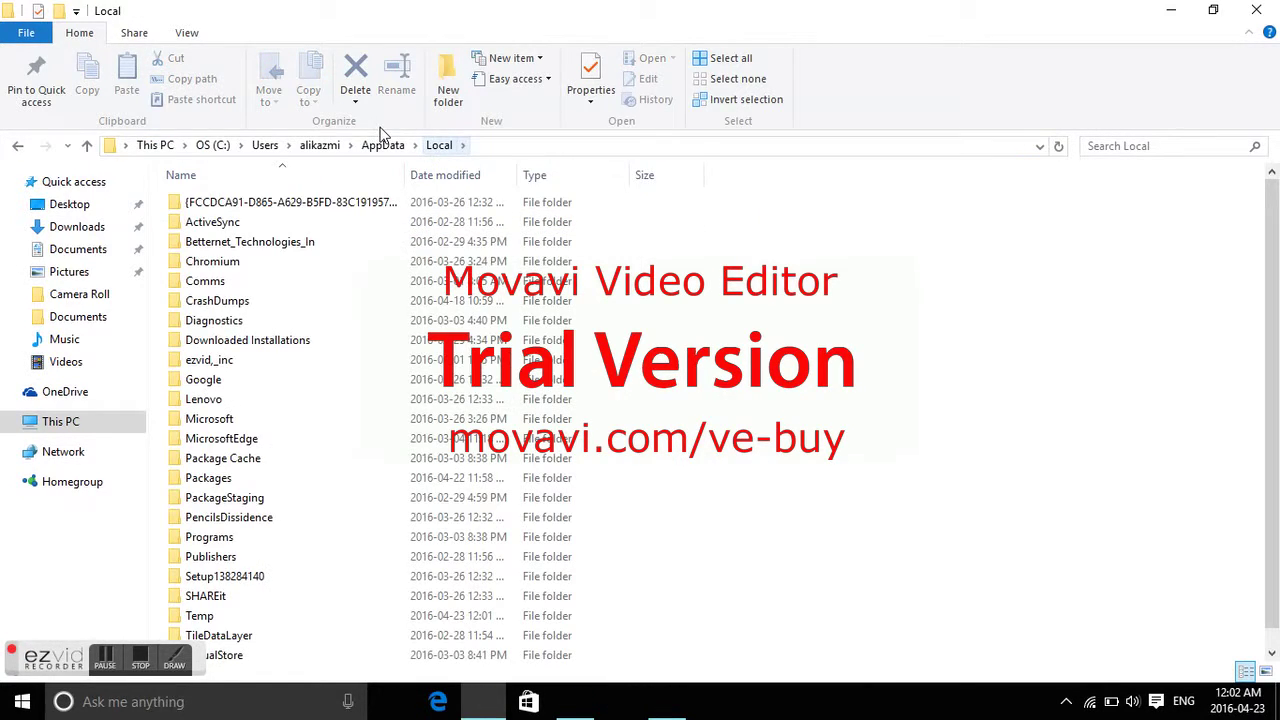
pyautogui.scroll(-1, 430, 315)
pyautogui.click(1256, 10)
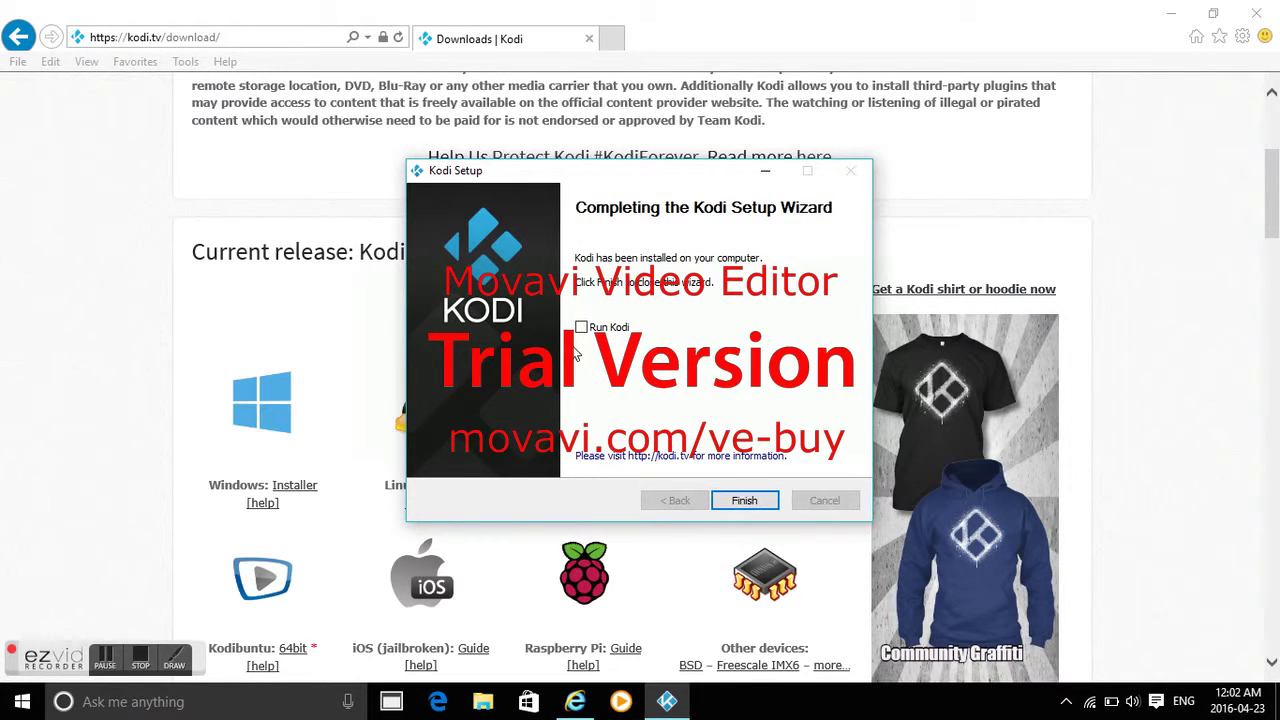
# Step: Finish the Kodi setup wizard with Kodi set to run, and maximize the Kodi window
pyautogui.click(744, 500)
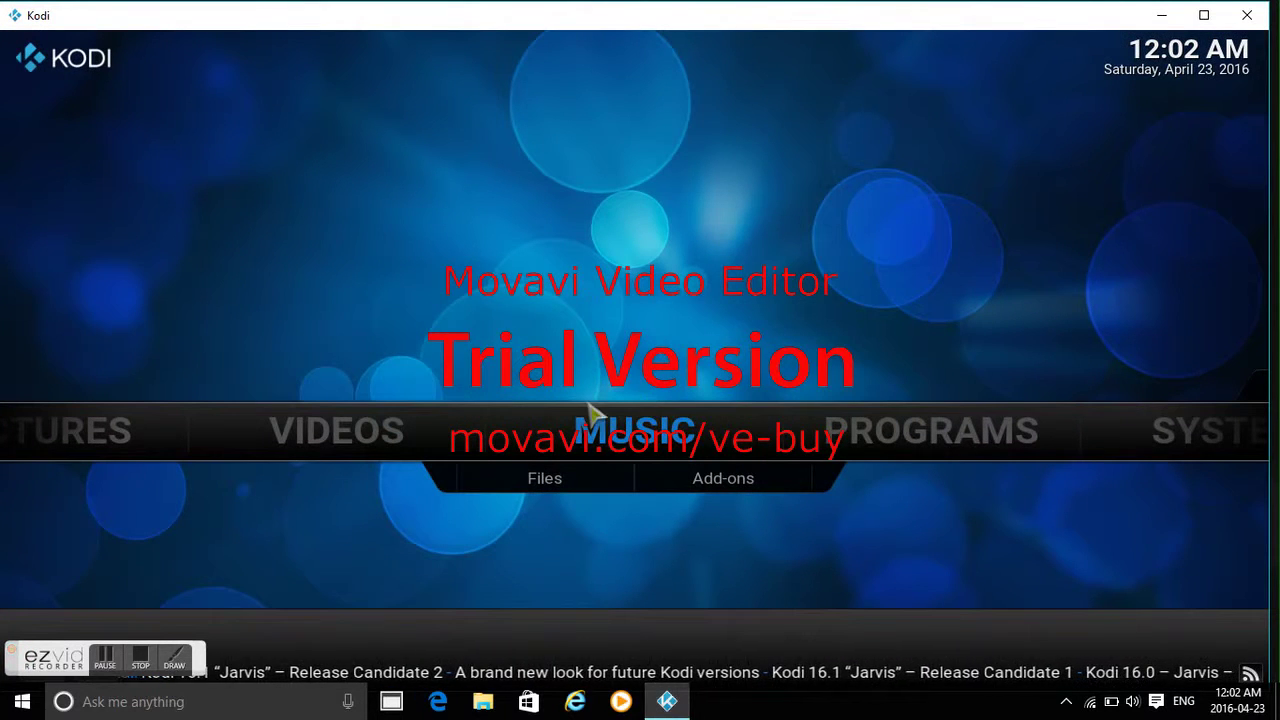
pyautogui.click(1204, 15)
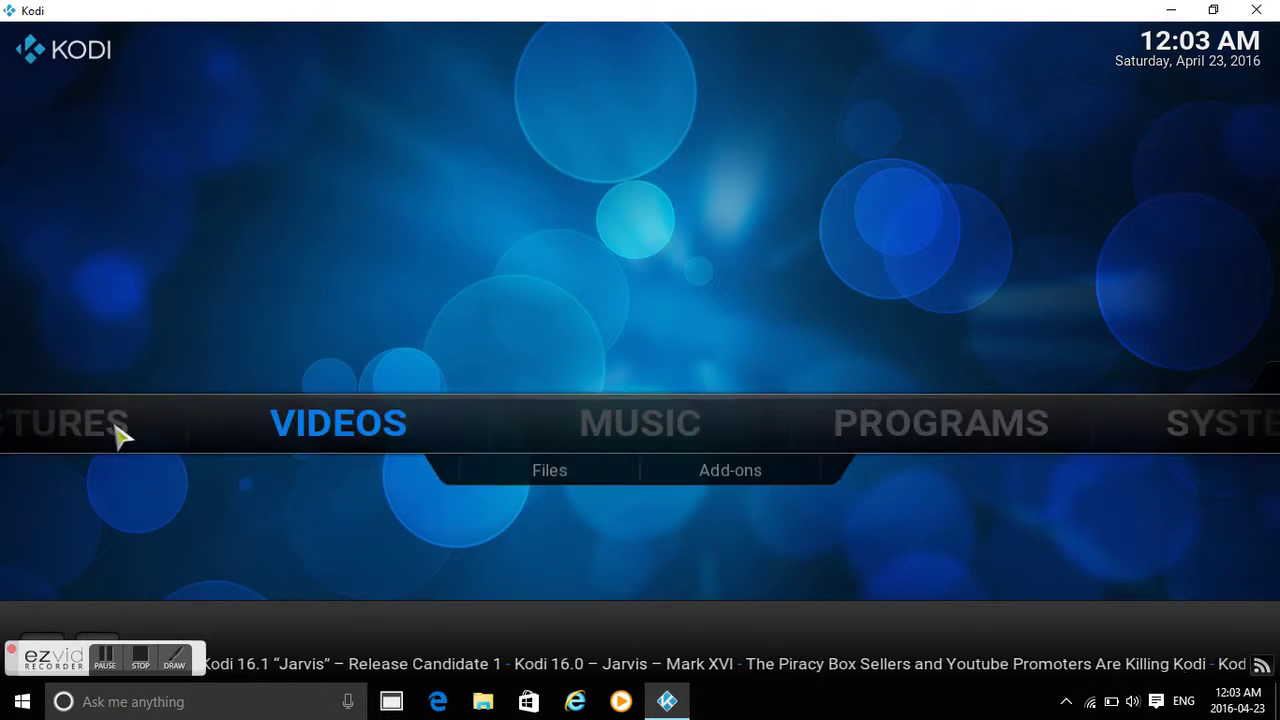
# Step: Open the video add-ons in Kodi and browse the catalogue of additional ones down to the end of the list
pyautogui.click(335, 430)
pyautogui.click(197, 203)
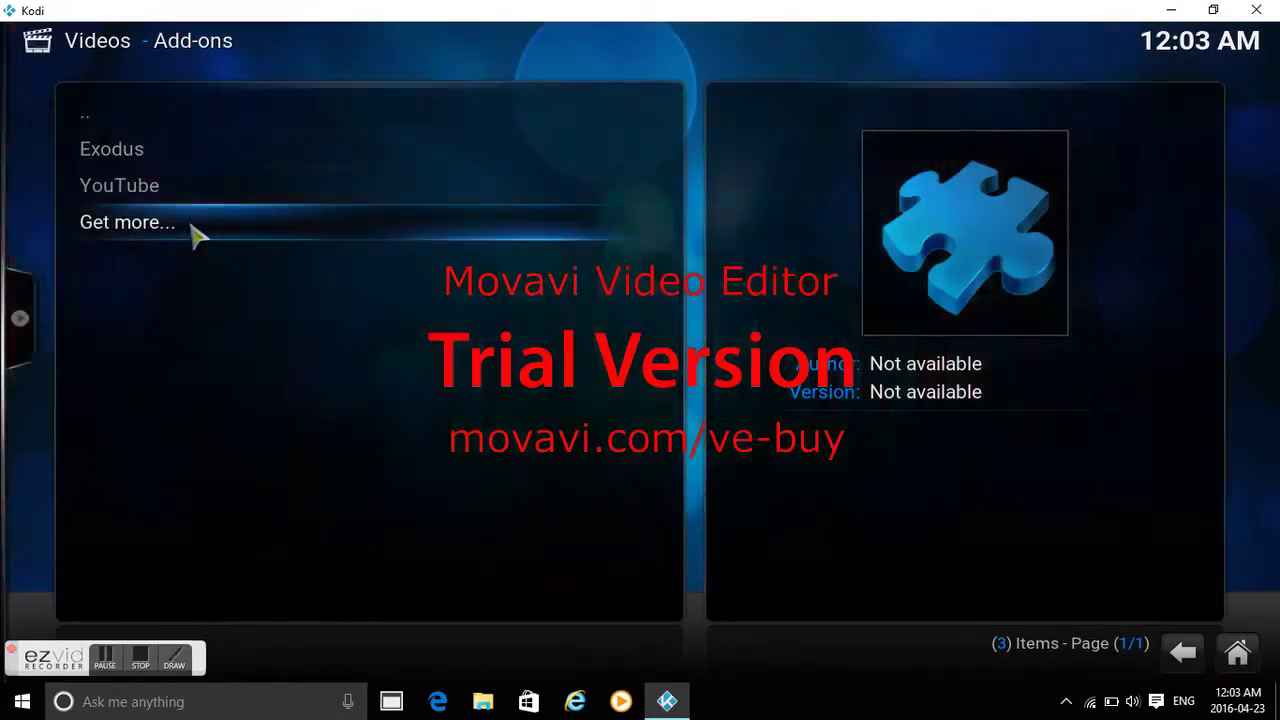
pyautogui.click(196, 232)
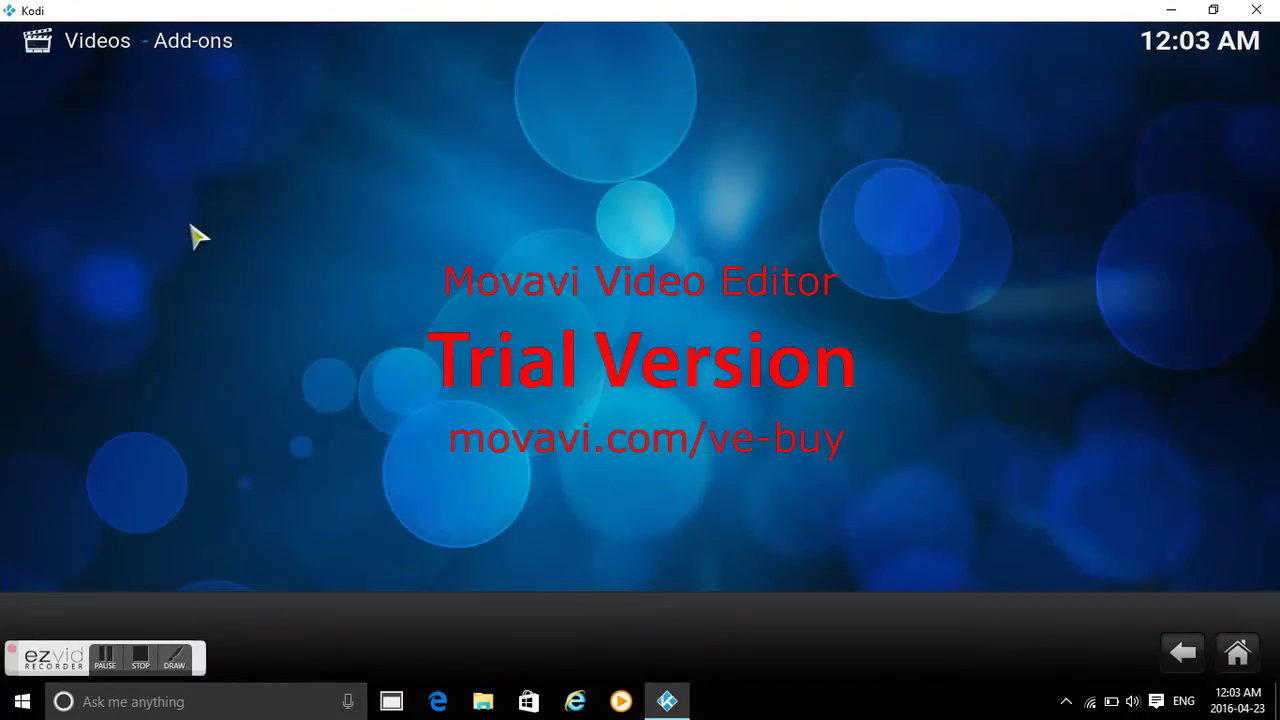
pyautogui.scroll(-3, 294, 200)
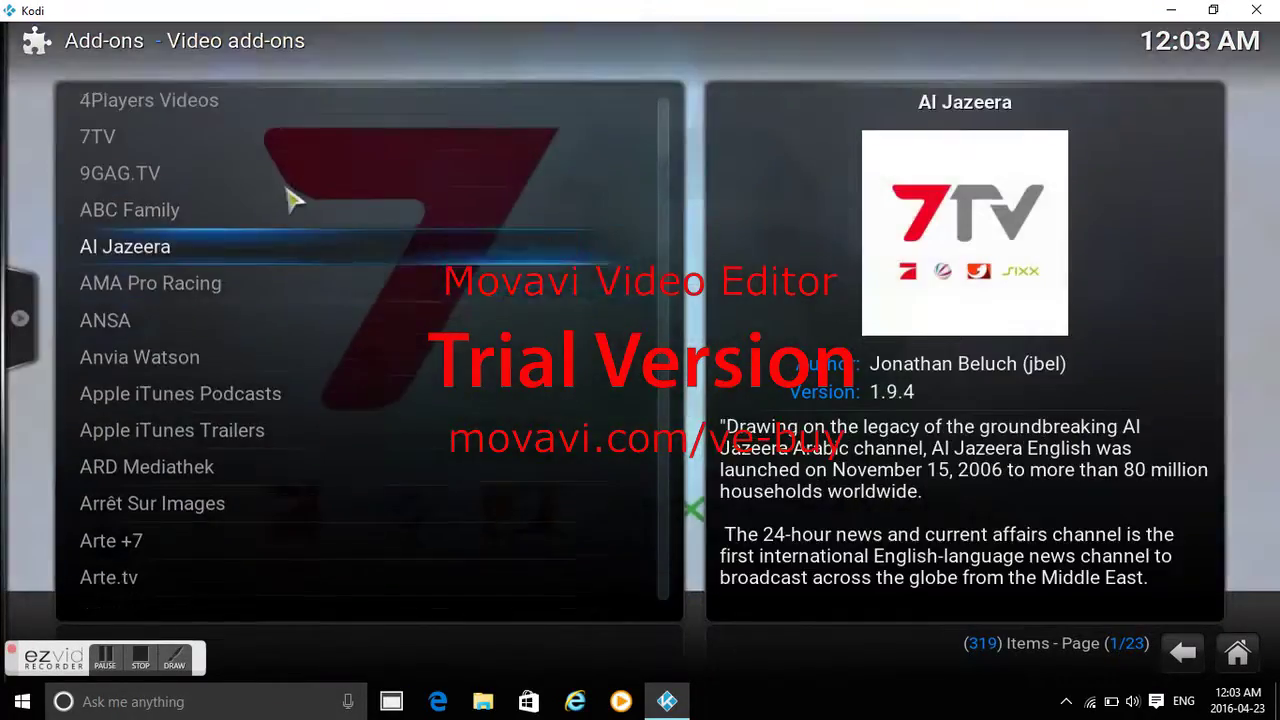
pyautogui.moveTo(663, 149); pyautogui.dragTo(668, 637)
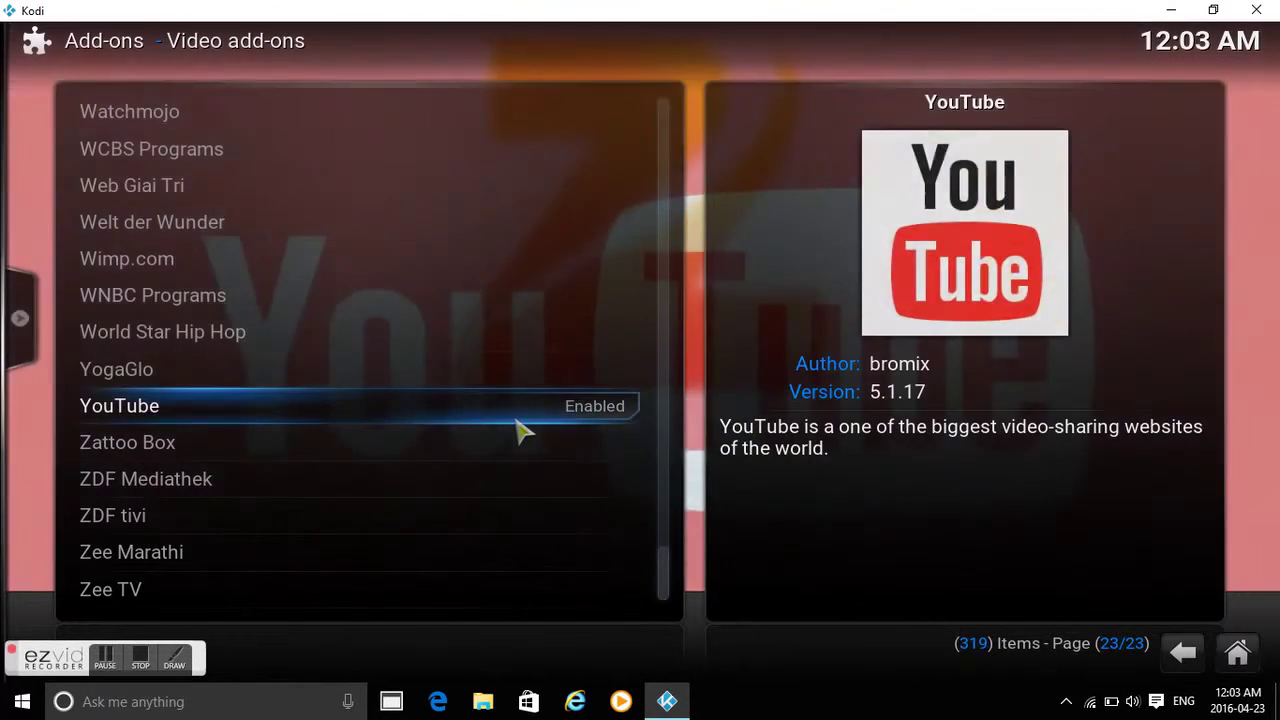
# Step: View the YouTube add-on's information and return to the list of installed video add-ons
pyautogui.click(517, 419)
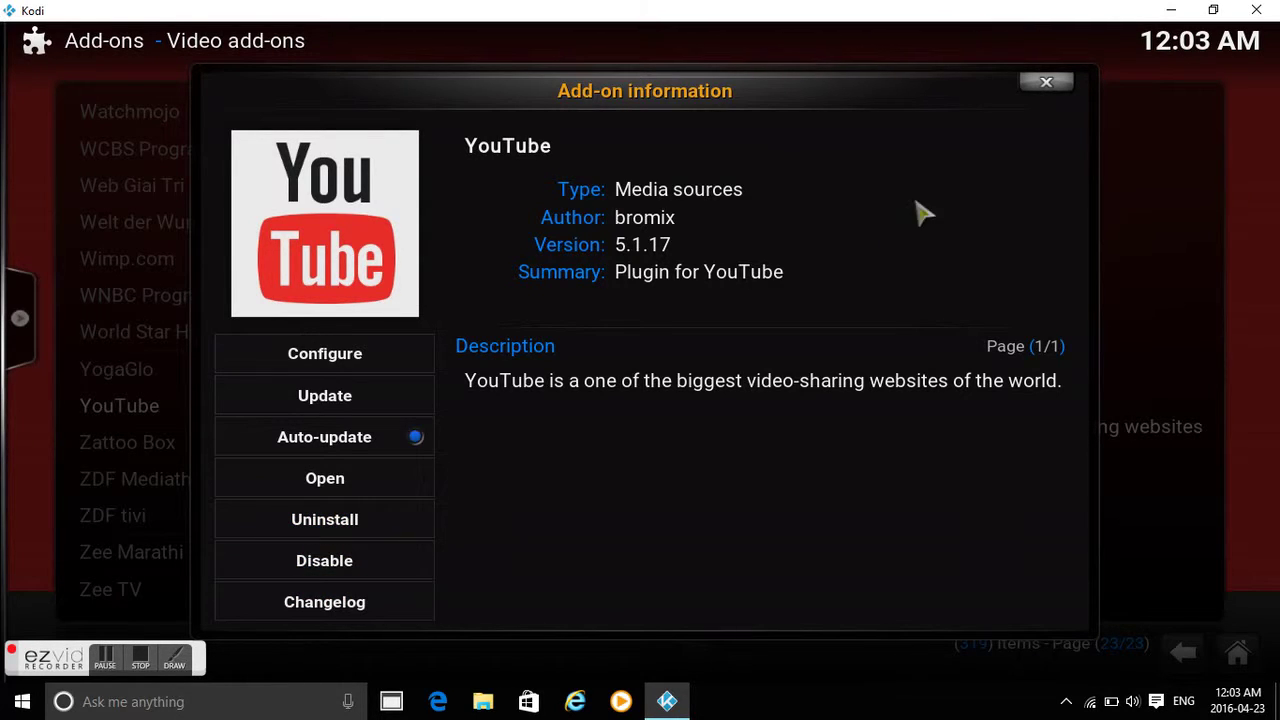
pyautogui.click(1050, 87)
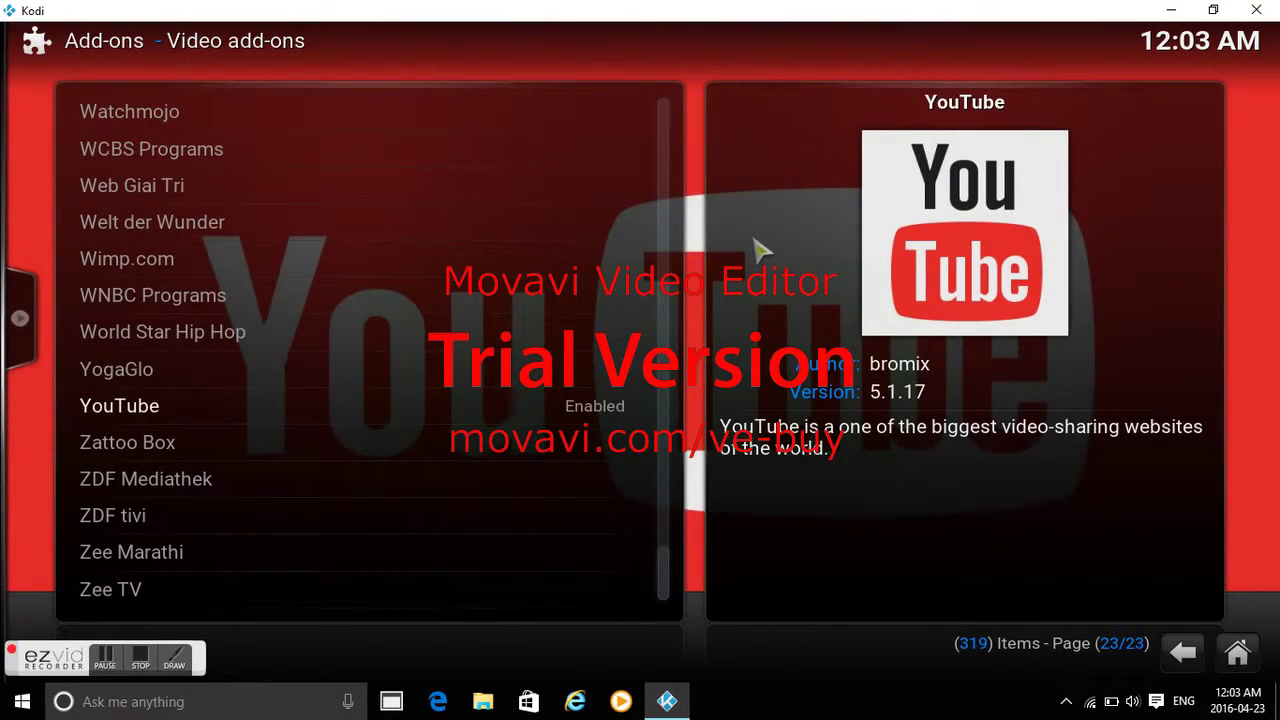
pyautogui.scroll(2, 300, 320)
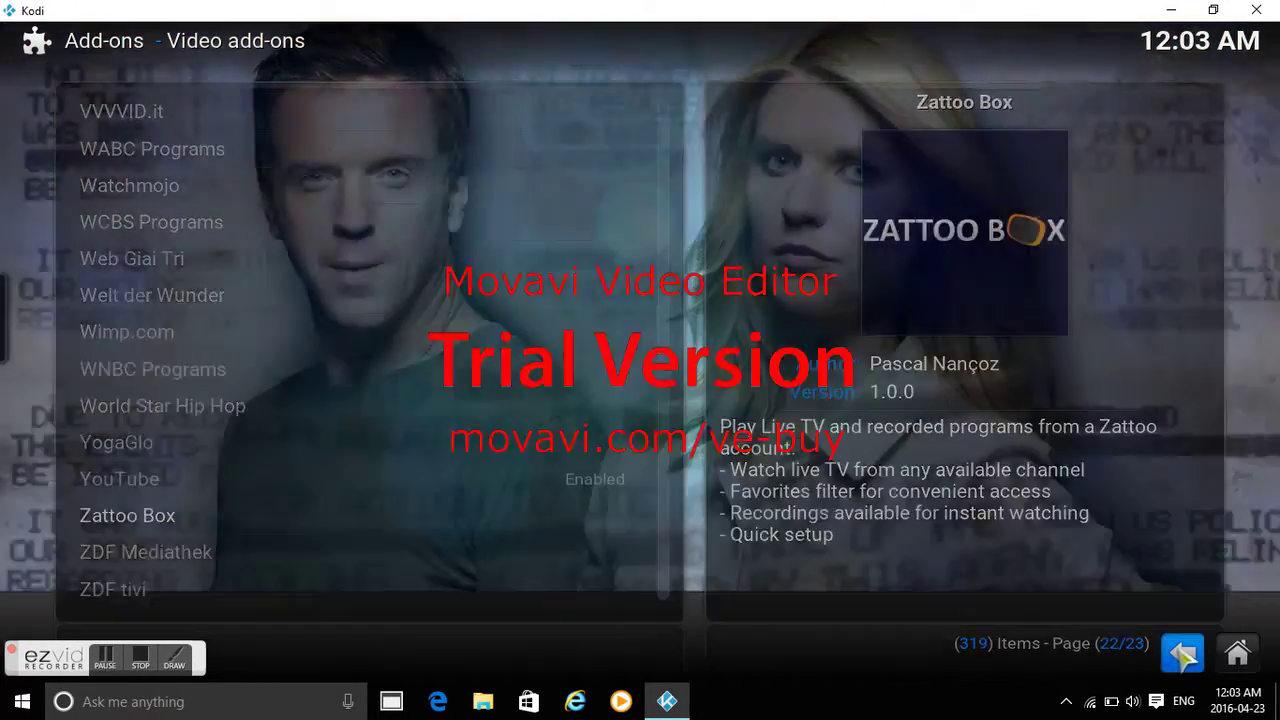
pyautogui.click(1183, 655)
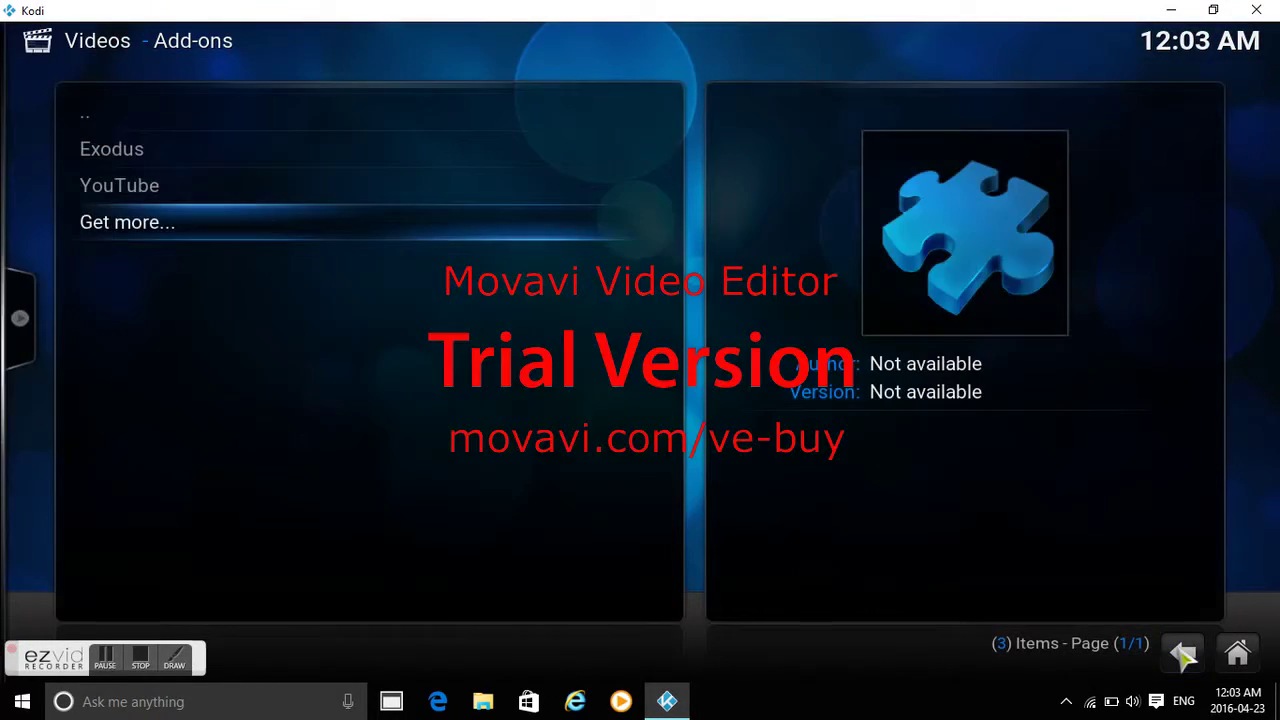
# Step: Open the YouTube add-on from the installed video add-ons
pyautogui.click(97, 190)
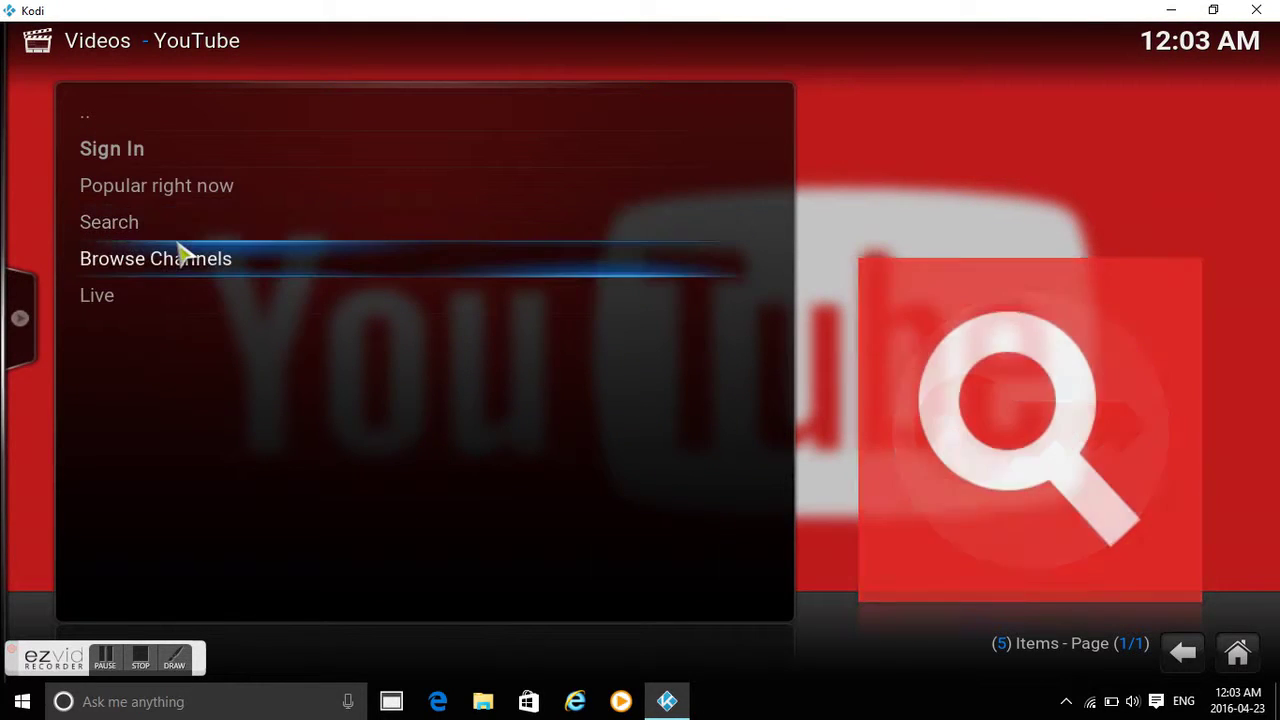
# Step: Run a new search for "Dabenja81" in the YouTube add-on
pyautogui.click(177, 232)
pyautogui.click(177, 232)
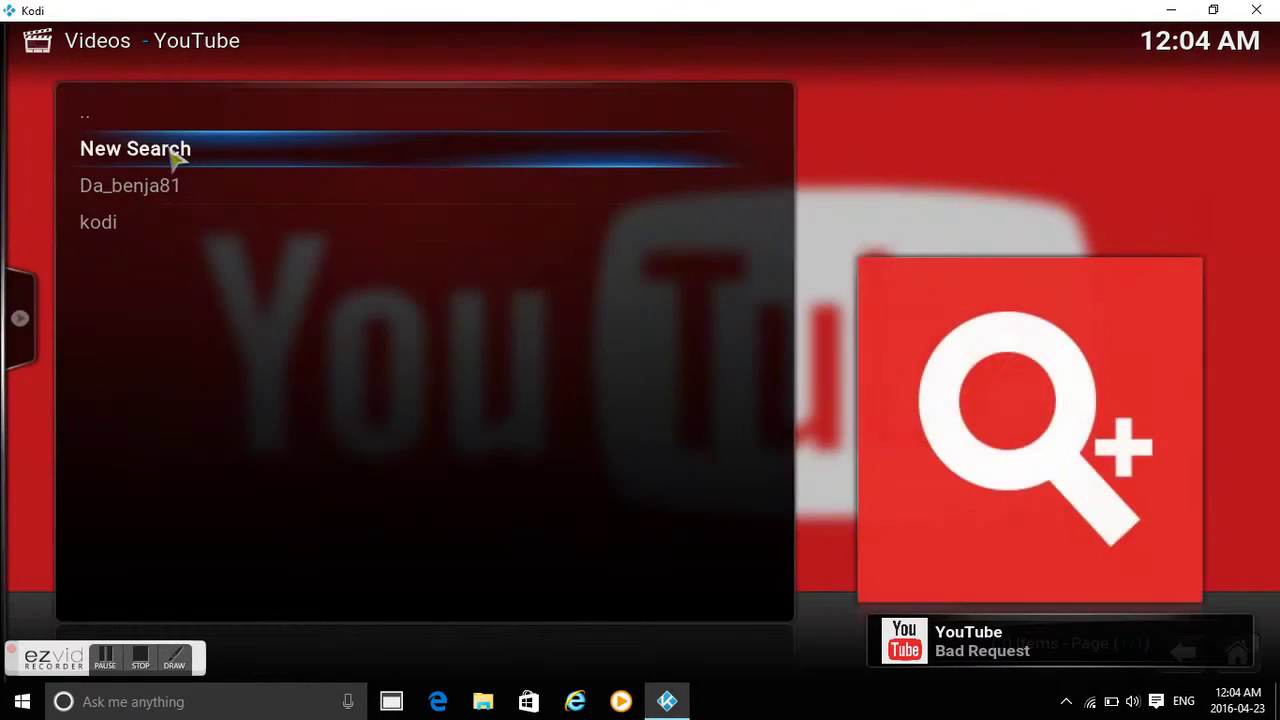
pyautogui.click(168, 148)
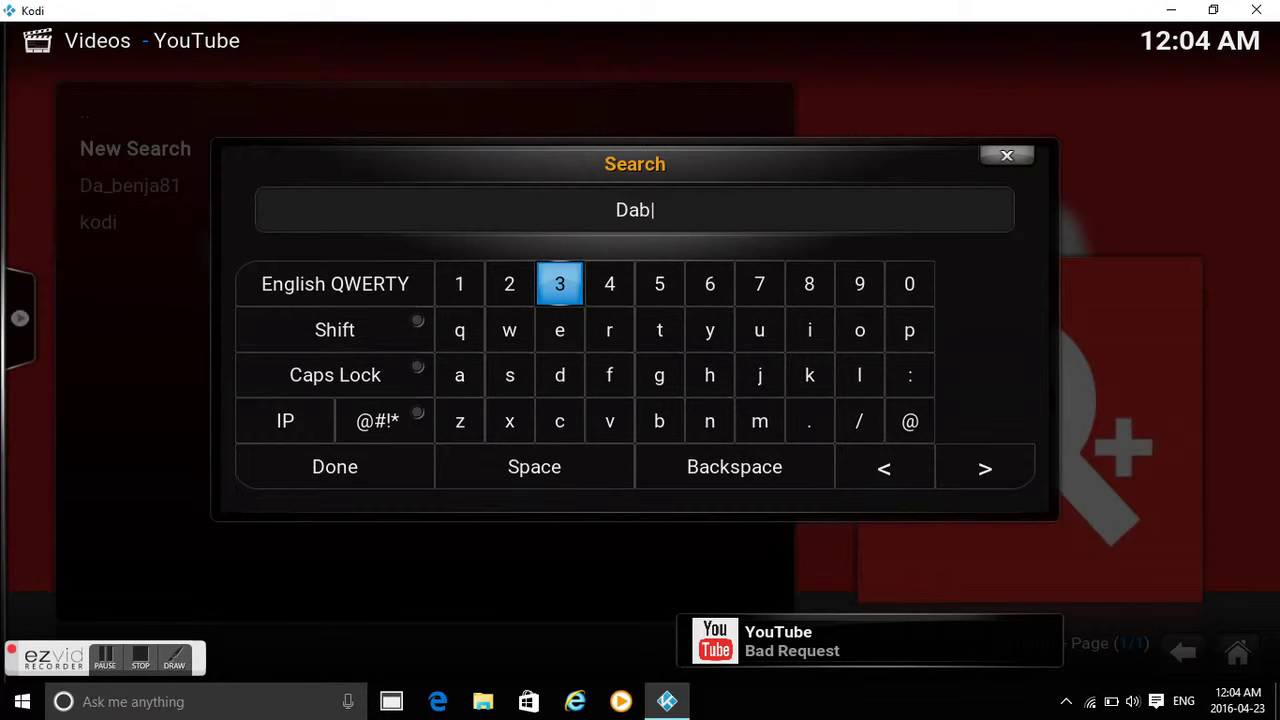
pyautogui.write('enjs8')
pyautogui.press('BackSpace')
pyautogui.press('BackSpace')
pyautogui.press('BackSpace')
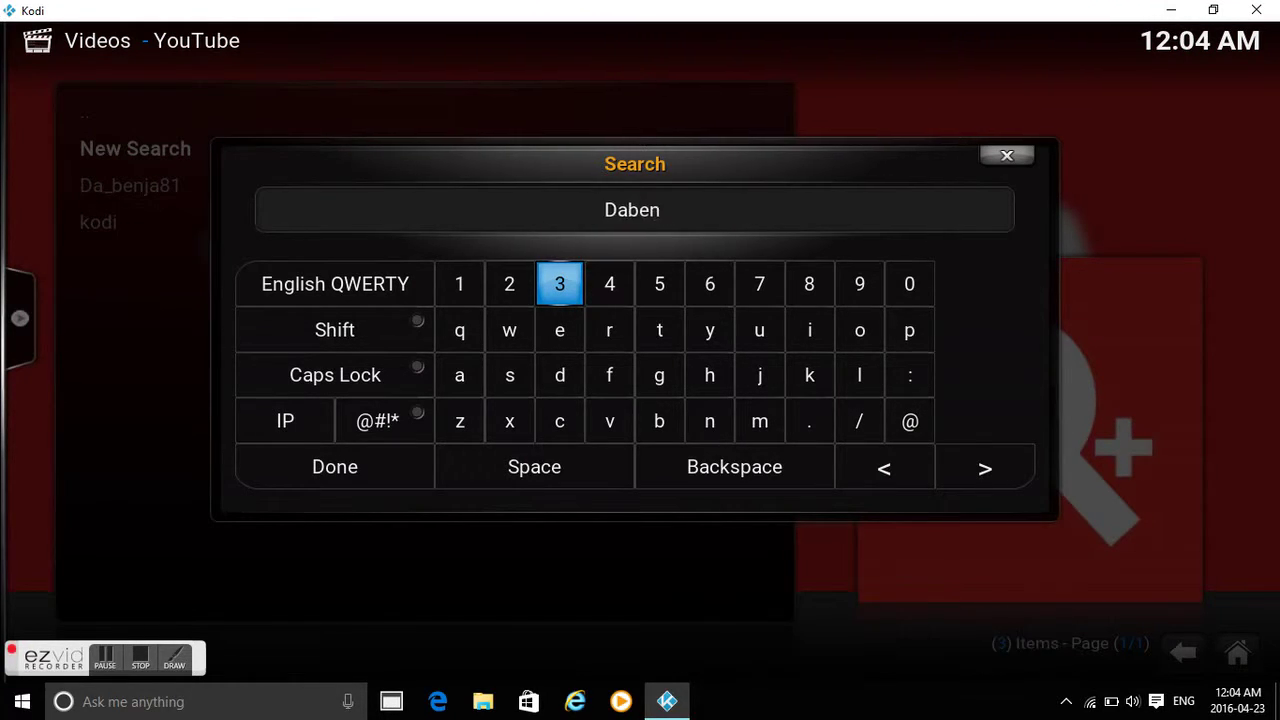
pyautogui.write('ja8')
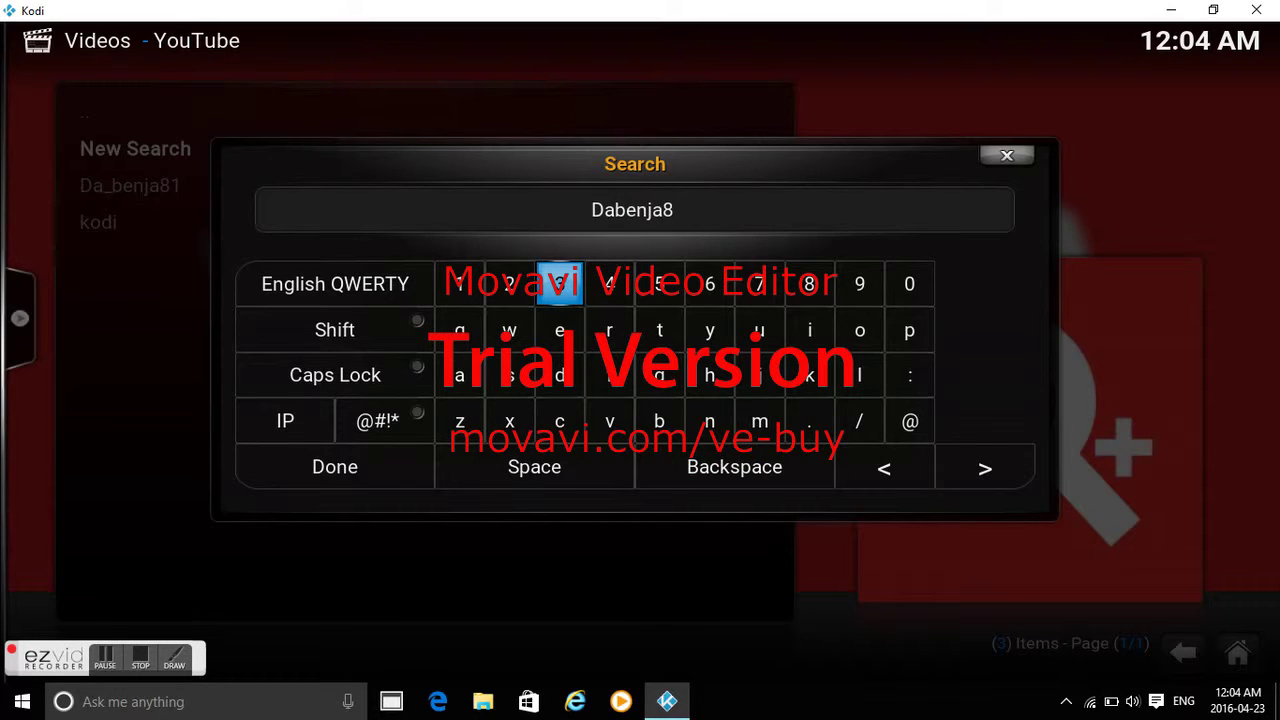
pyautogui.write('13')
pyautogui.press('BackSpace')
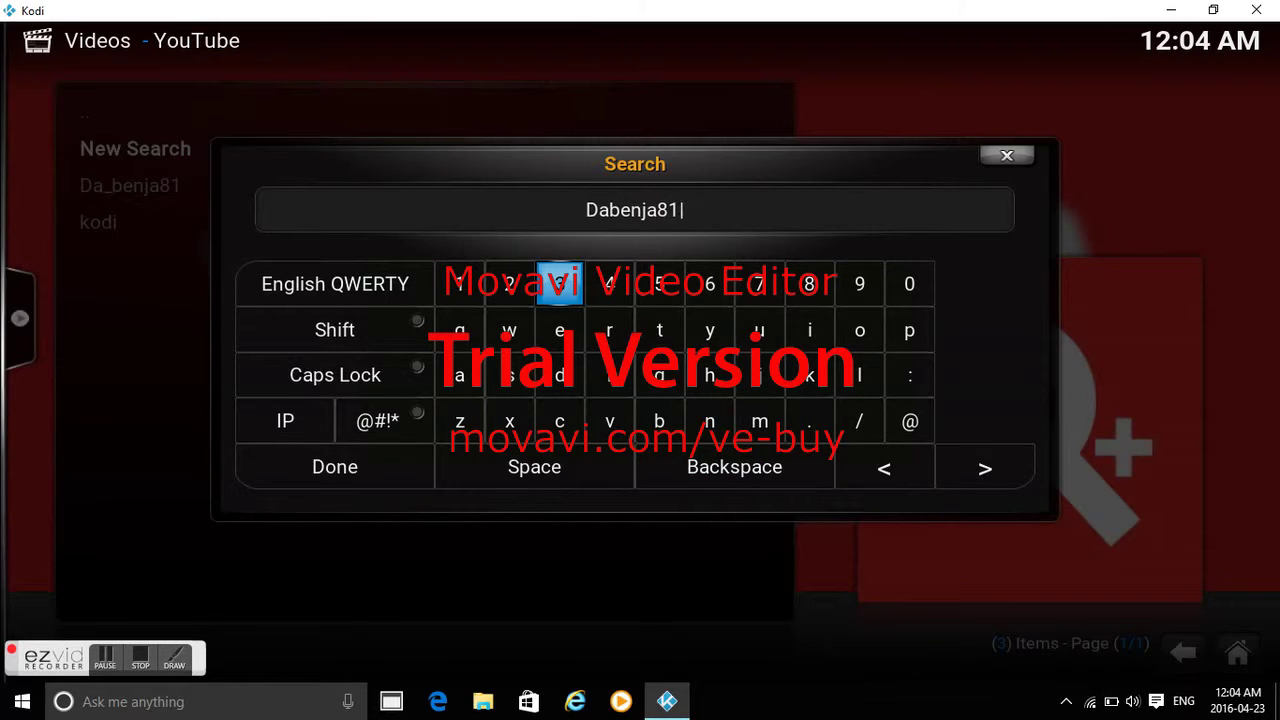
pyautogui.write('3')
pyautogui.press('BackSpace')
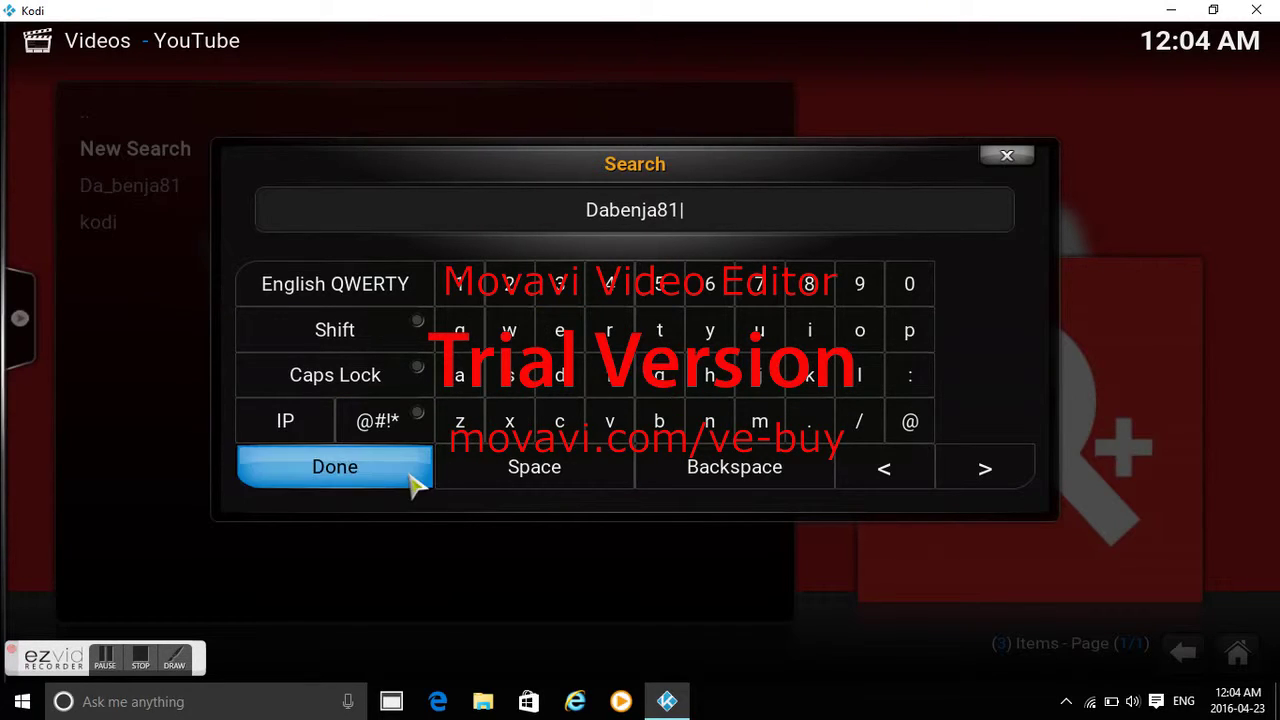
pyautogui.click(478, 382)
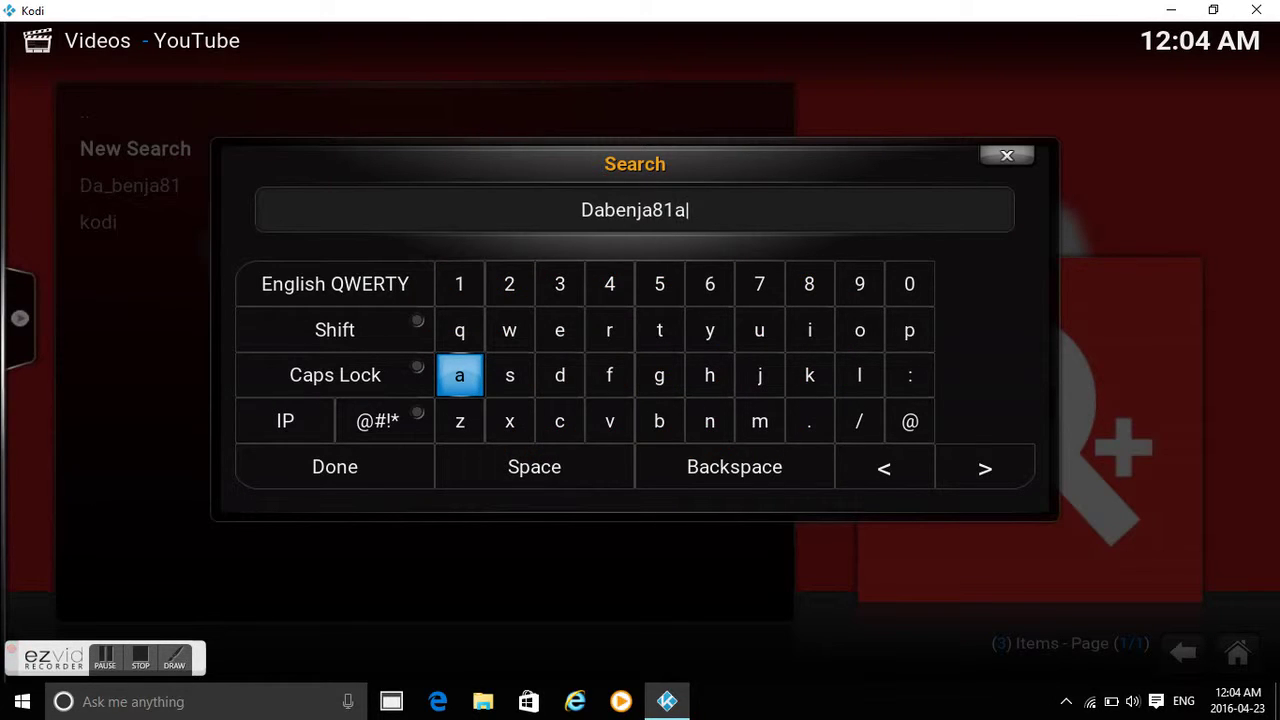
pyautogui.press('BackSpace')
pyautogui.click(338, 468)
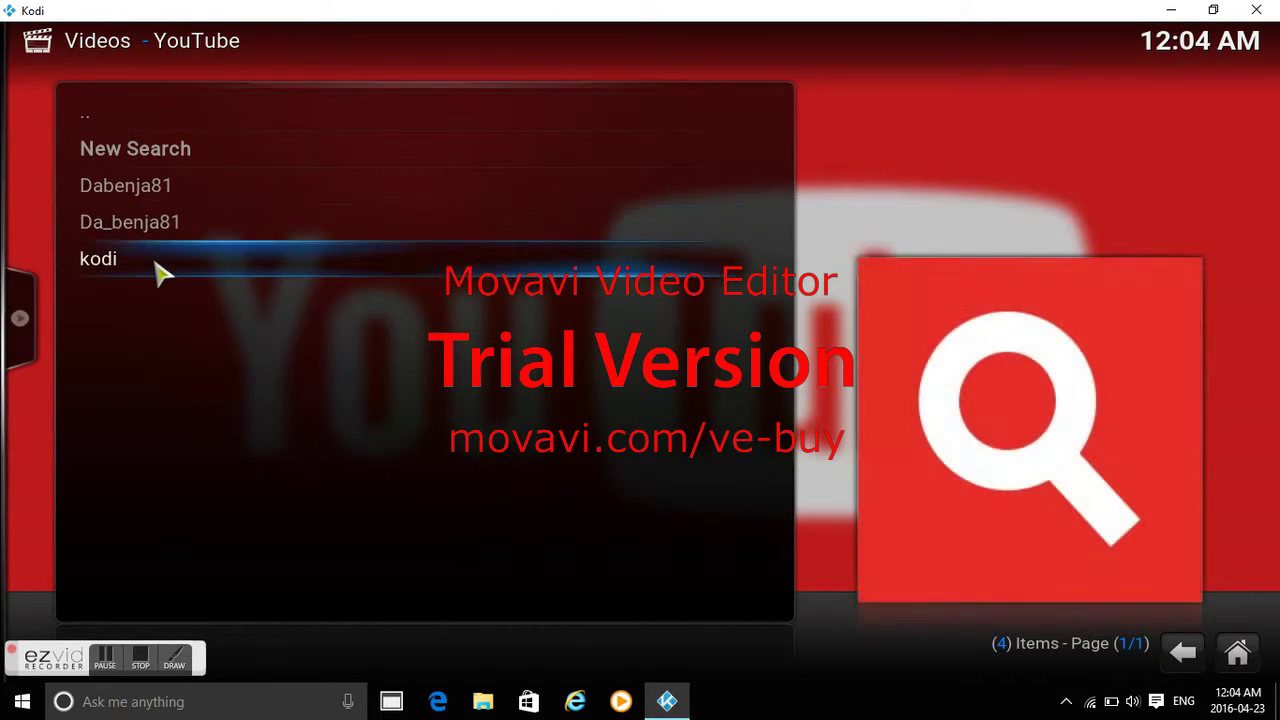
# Step: Rerun the saved "kodi" search in the YouTube add-on and go back up to the main Videos list
pyautogui.click(156, 266)
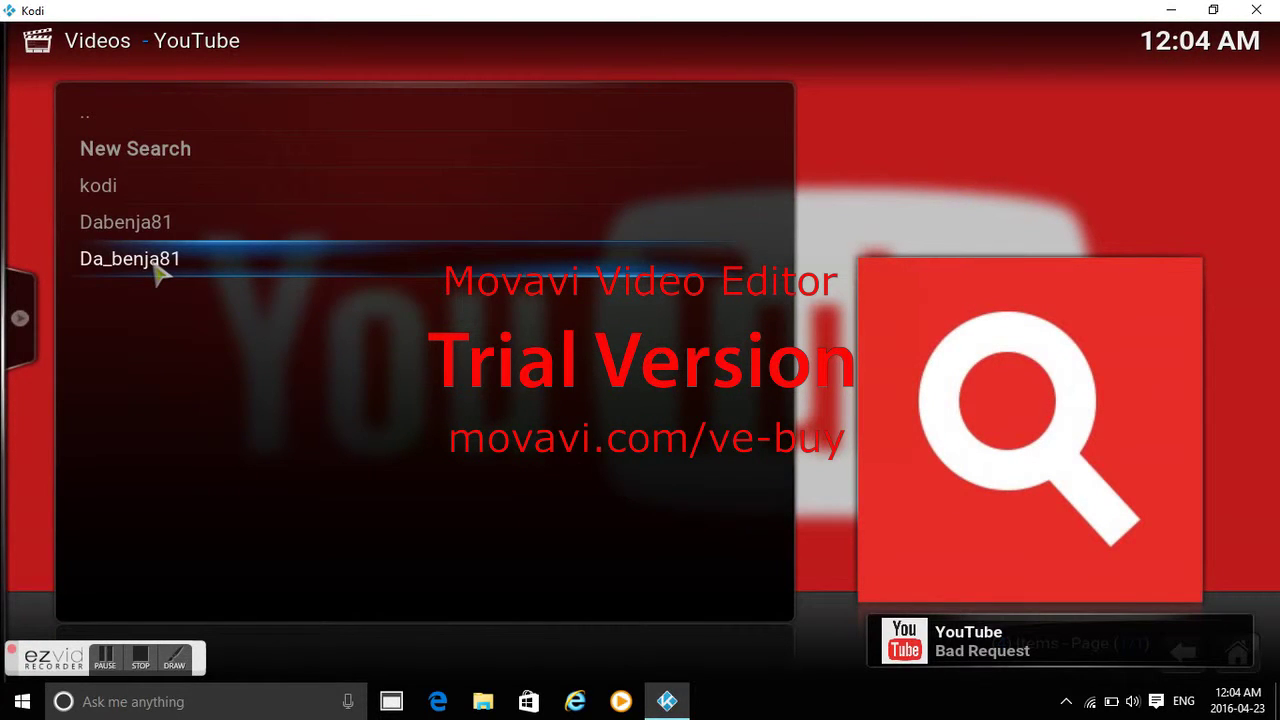
pyautogui.moveTo(667, 701)
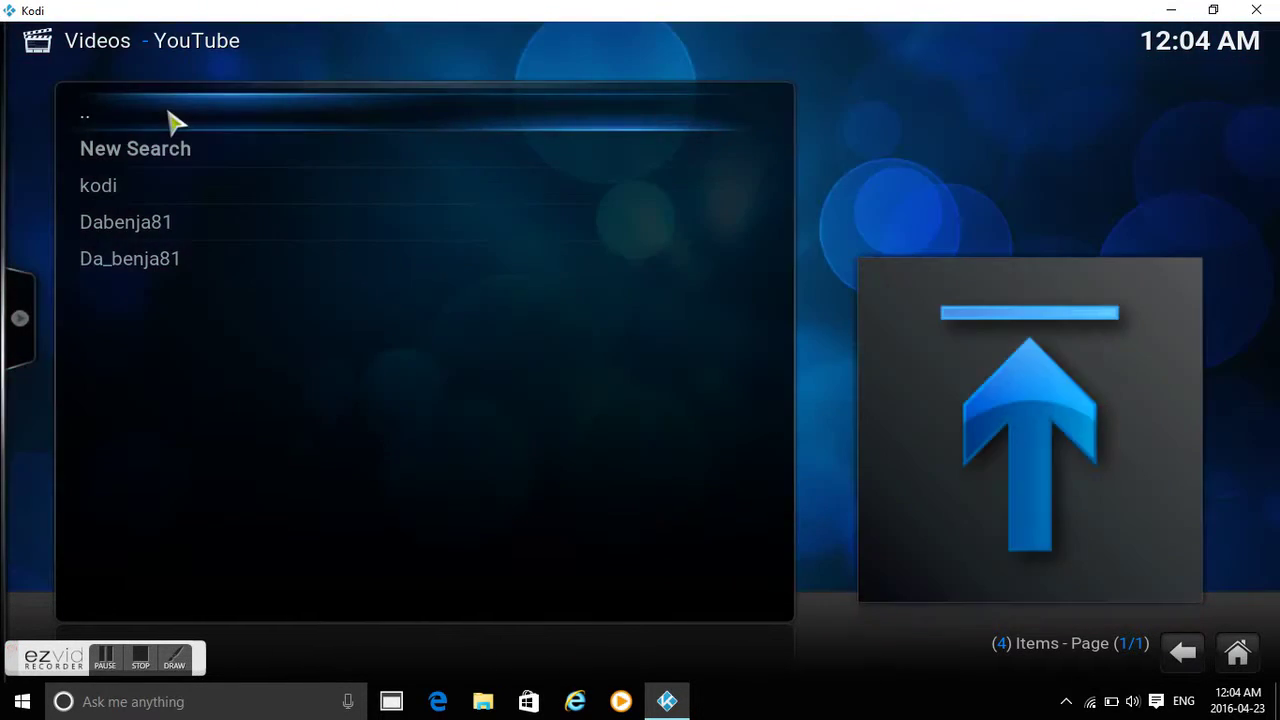
pyautogui.click(171, 122)
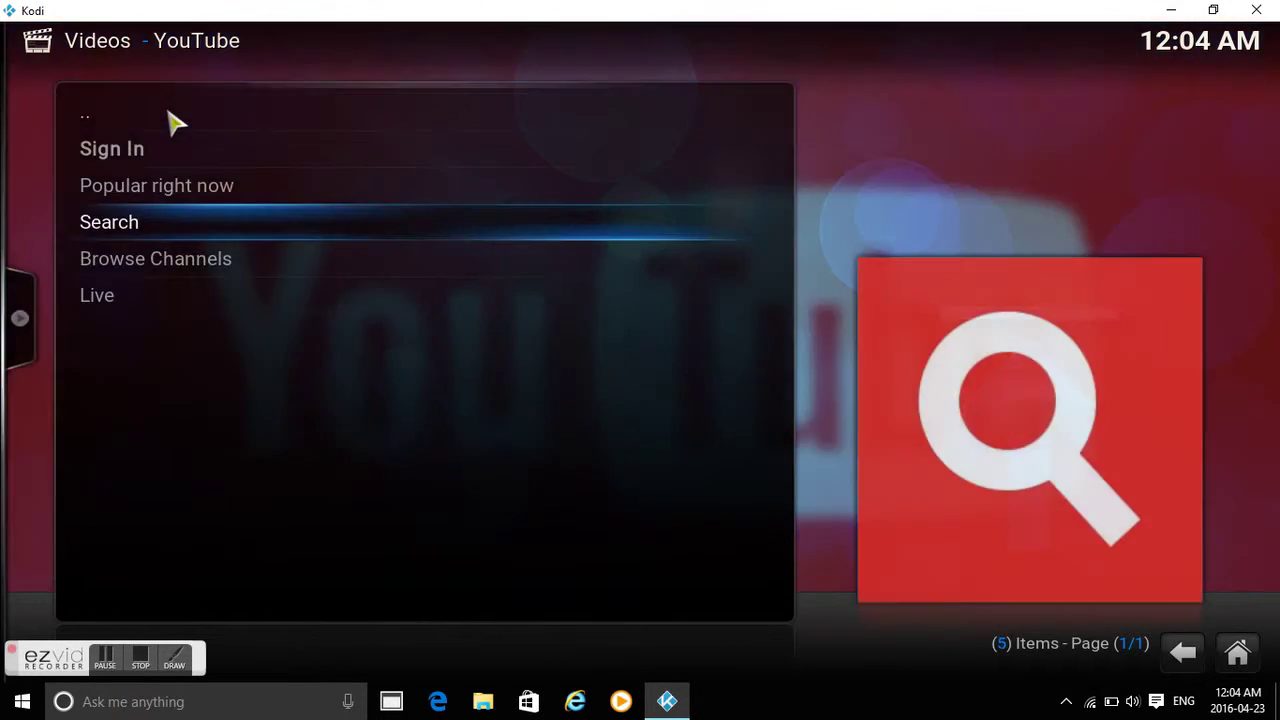
pyautogui.click(166, 118)
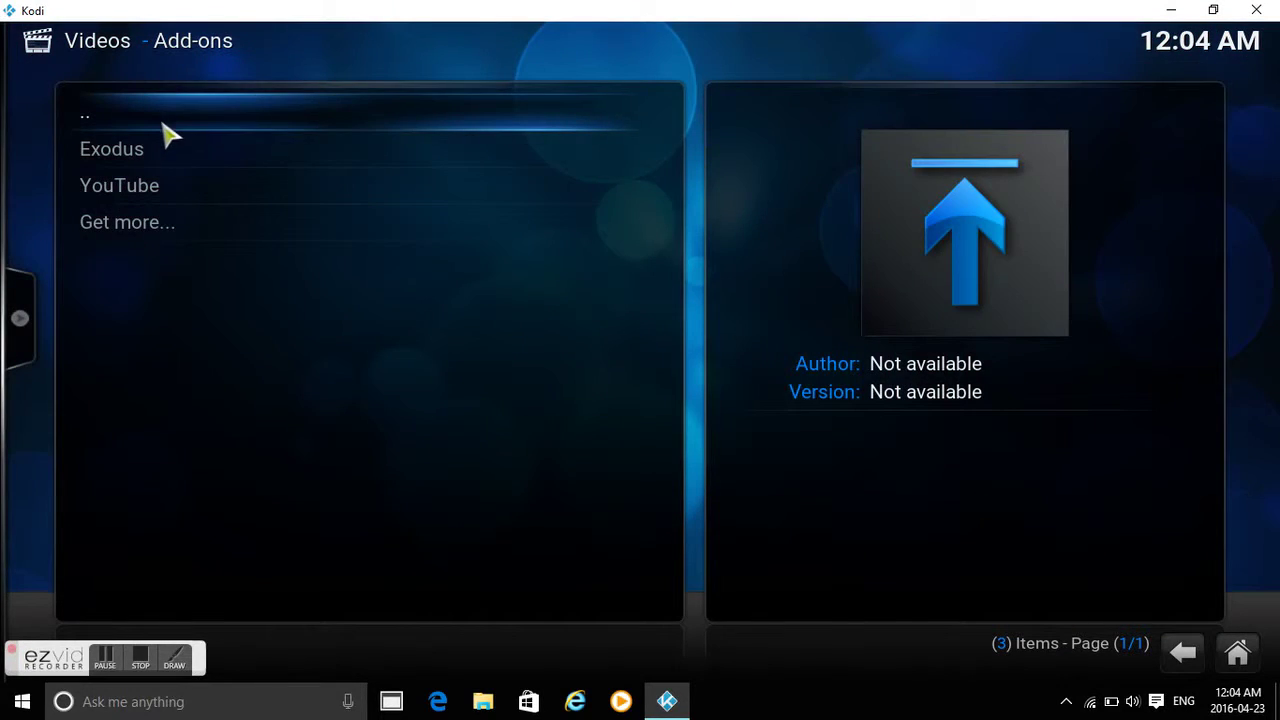
pyautogui.click(119, 108)
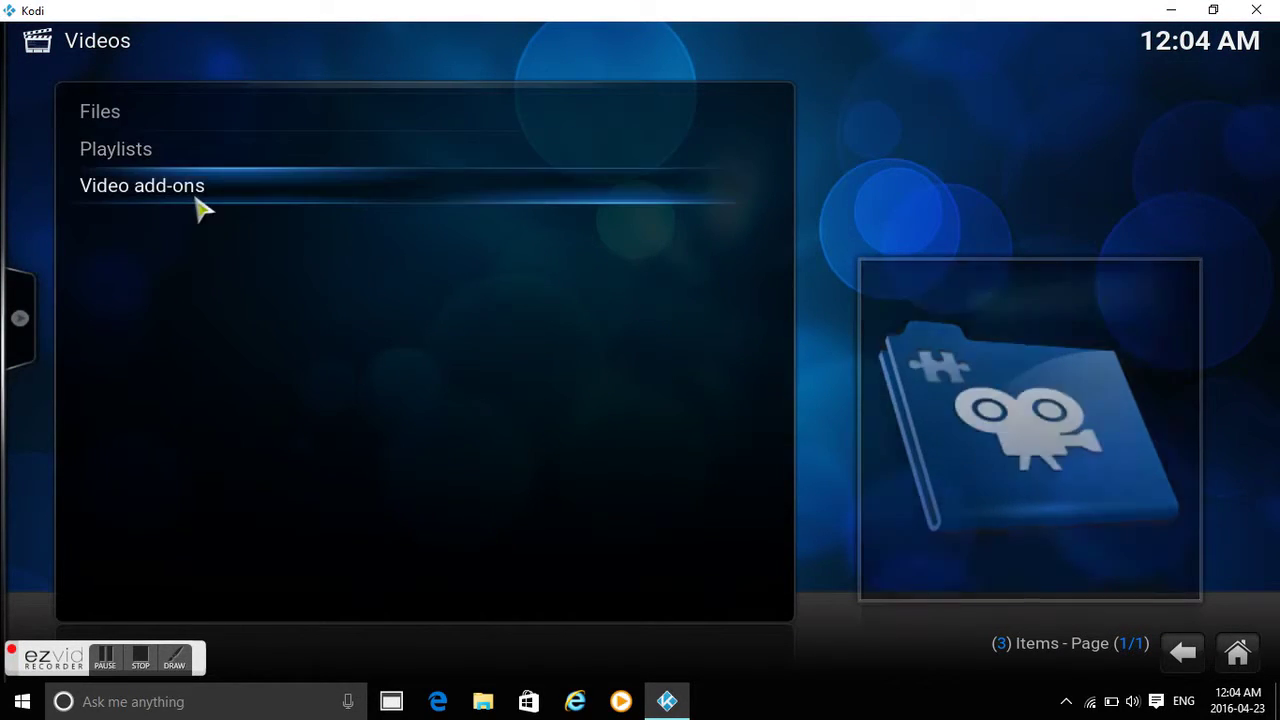
# Step: Open the Exodus add-on from the video add-ons and close its changelog
pyautogui.click(200, 207)
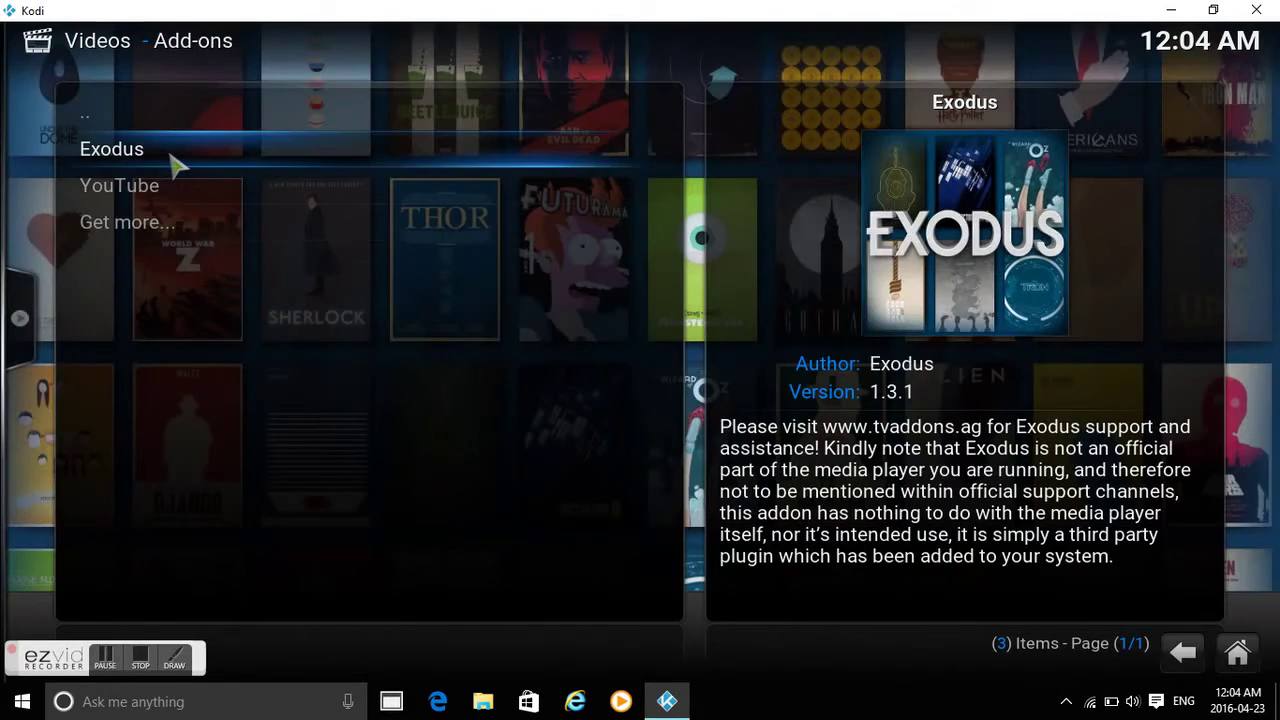
pyautogui.click(172, 163)
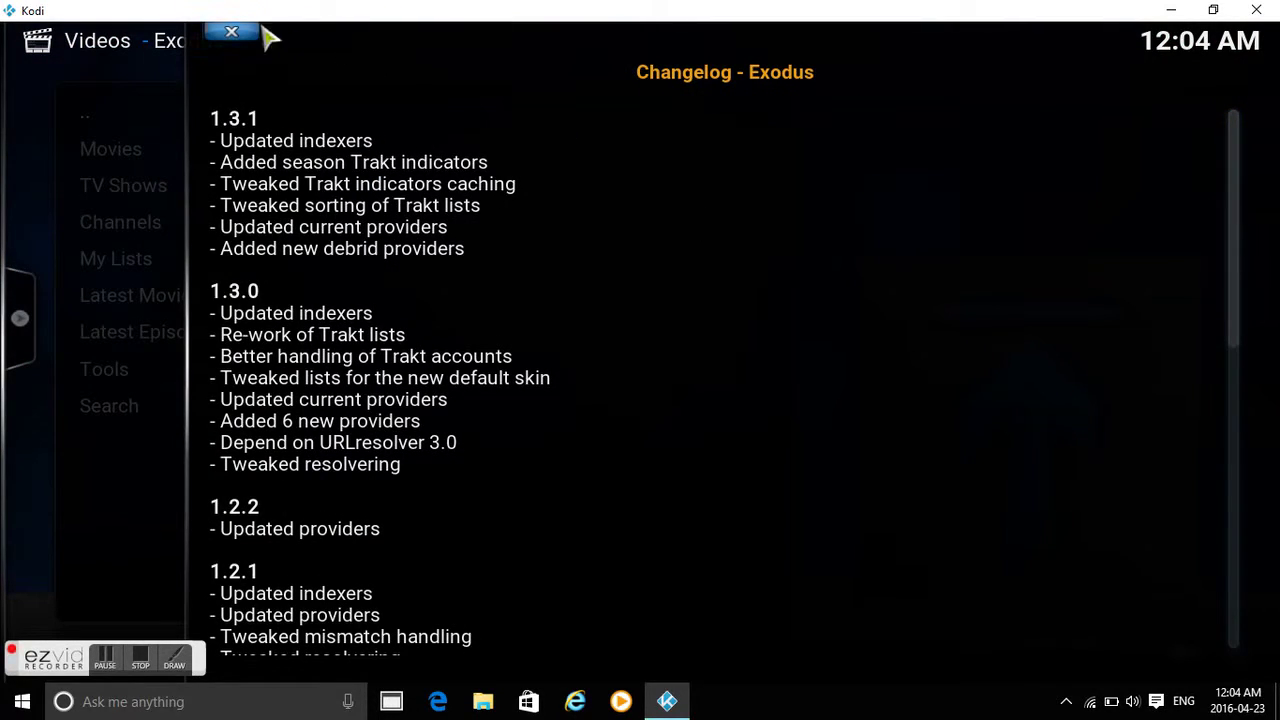
pyautogui.click(227, 32)
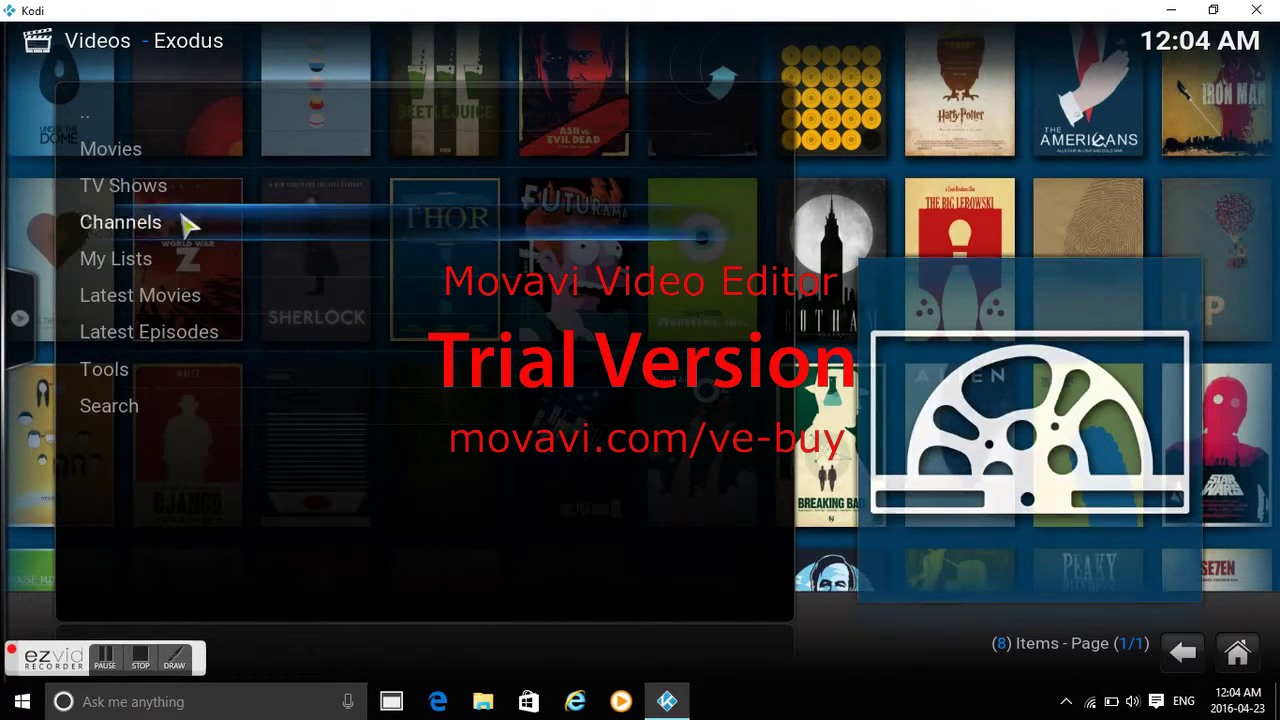
# Step: Search the Movies section of Exodus for "finding nemo"
pyautogui.click(192, 158)
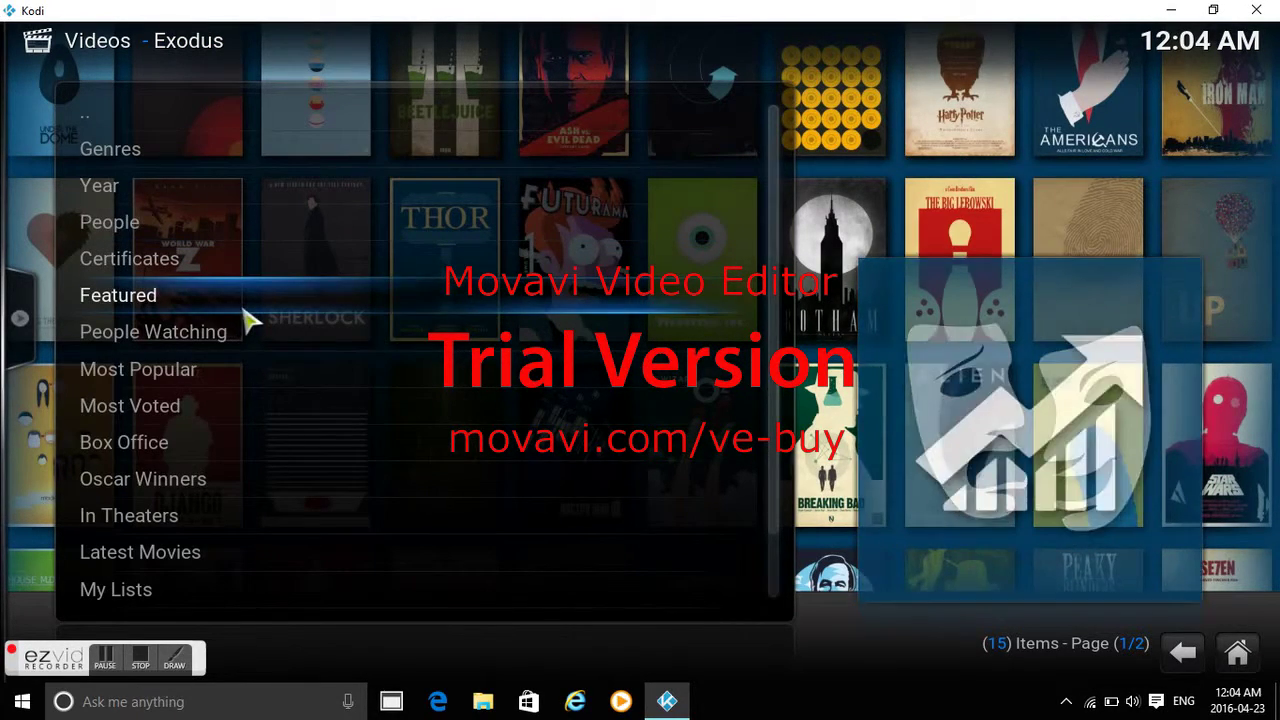
pyautogui.scroll(-2, 200, 571)
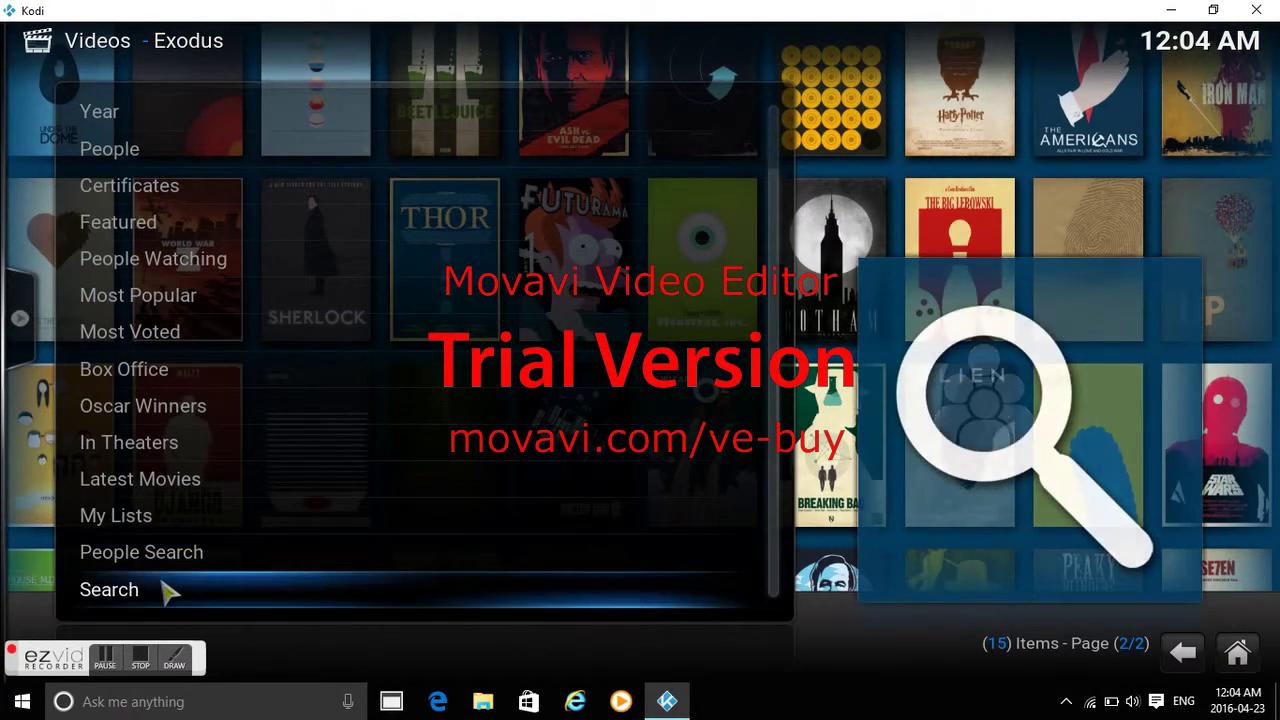
pyautogui.click(167, 590)
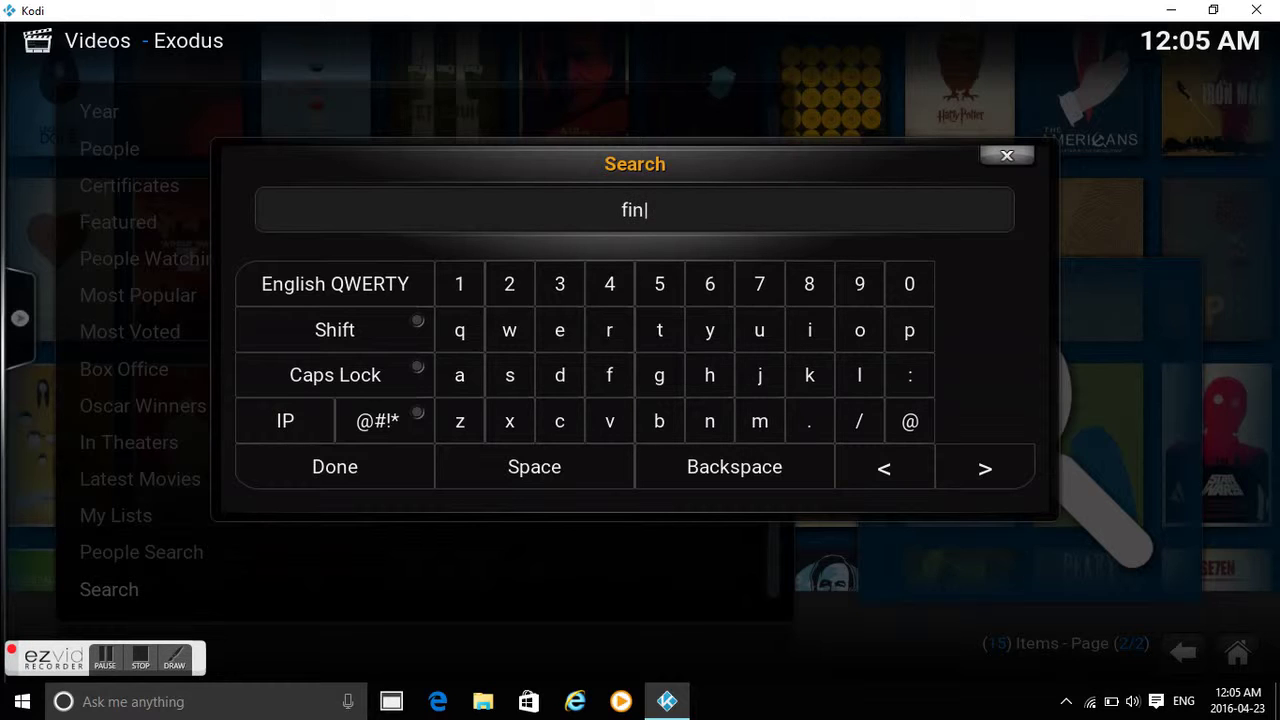
pyautogui.write('ding ')
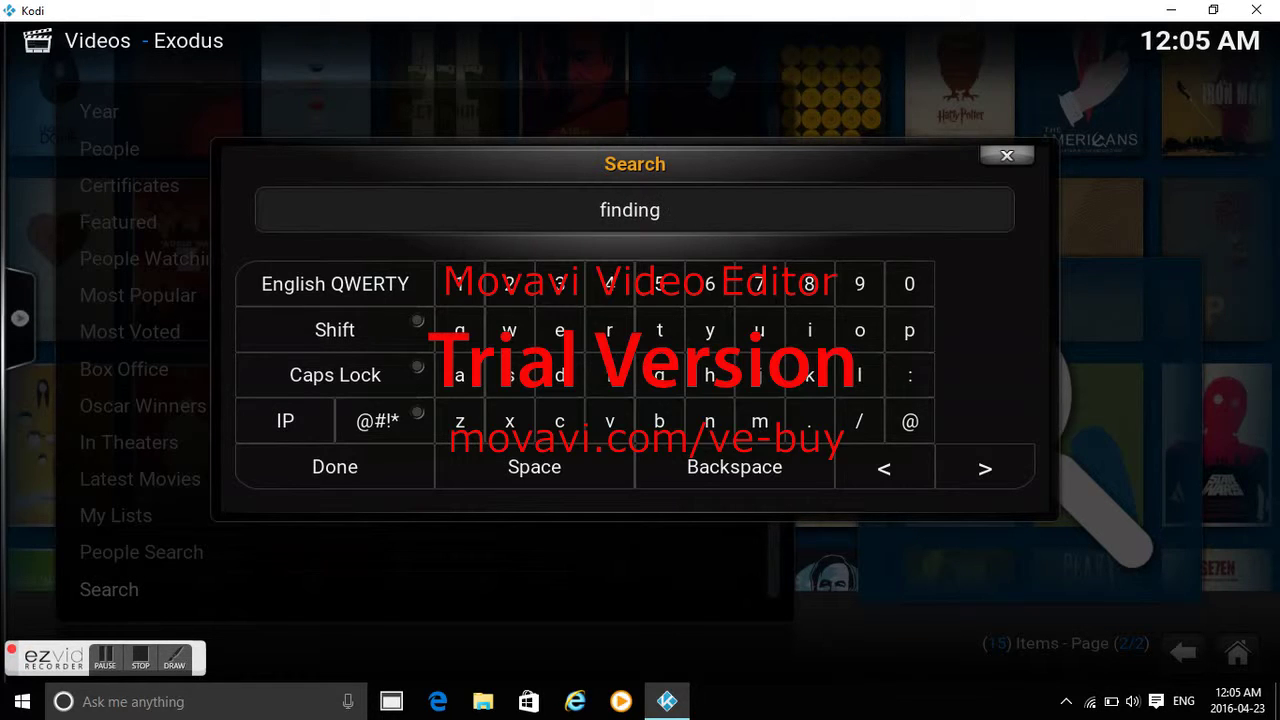
pyautogui.write('nemo')
pyautogui.press('Return')
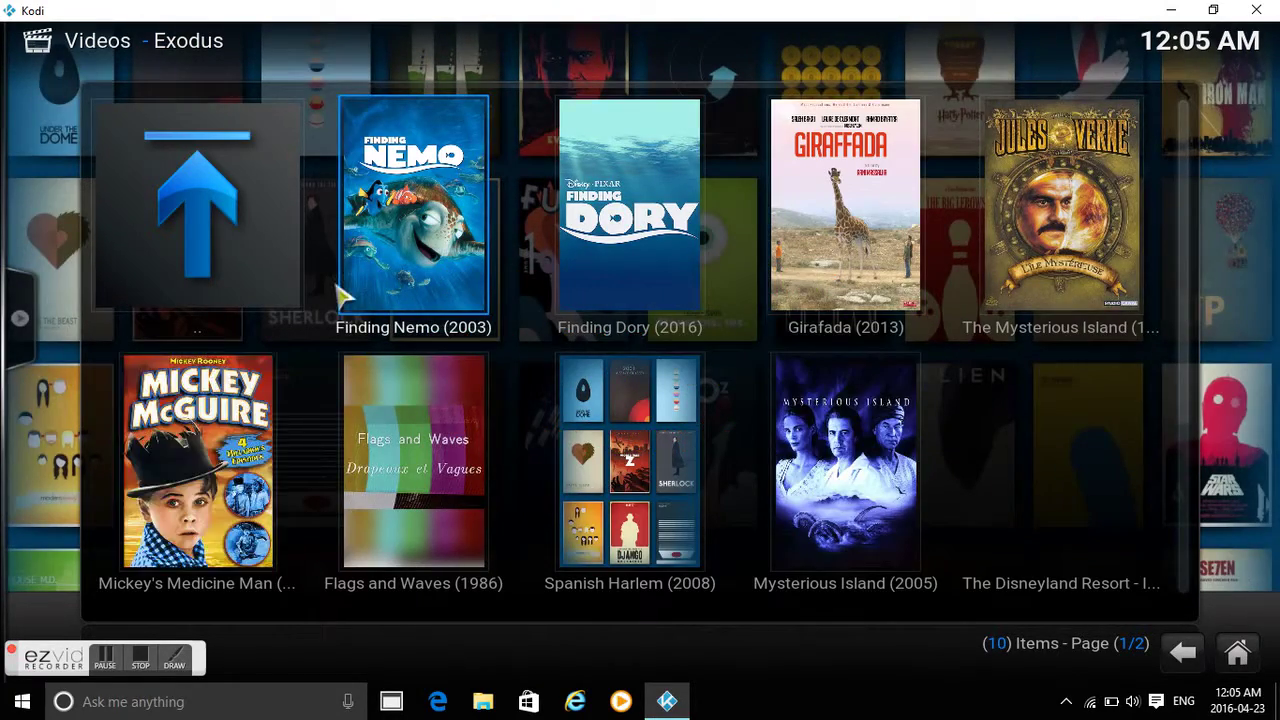
# Step: Try to play Finding Dory (2016) from the search results and cancel the search for stream providers
pyautogui.scroll(-1, 690, 207)
pyautogui.scroll(1, 737, 372)
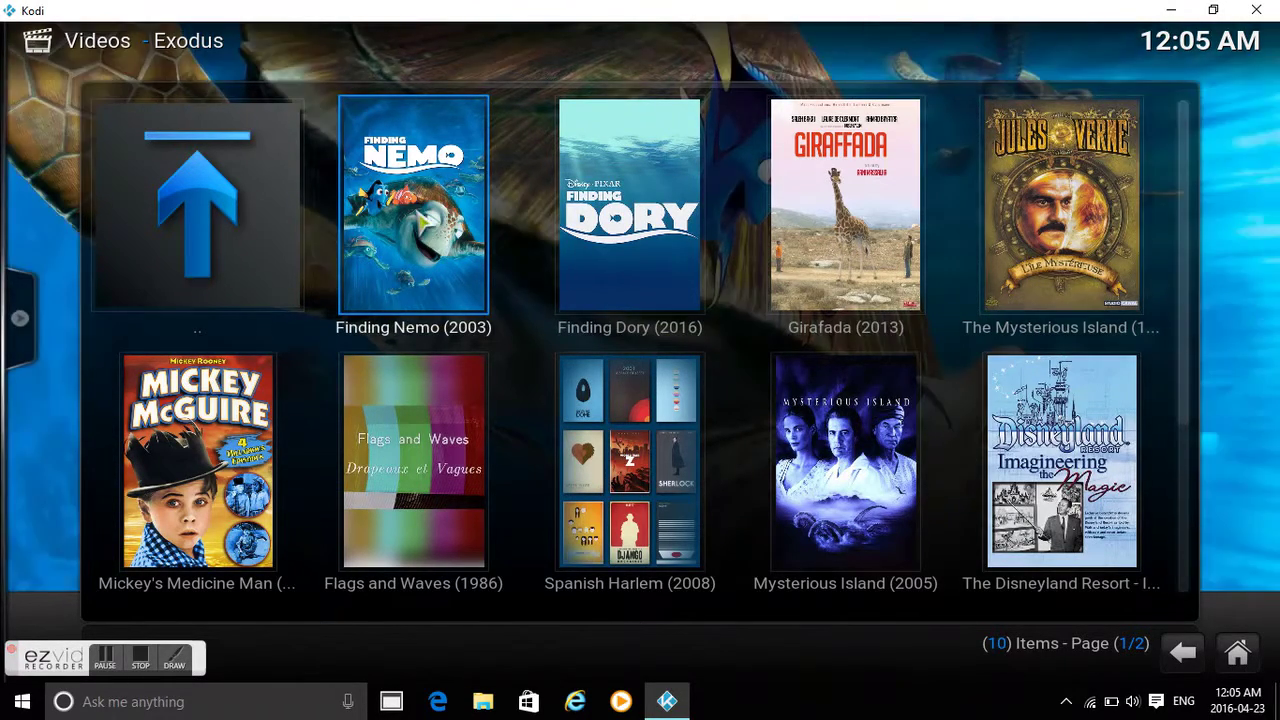
pyautogui.click(622, 285)
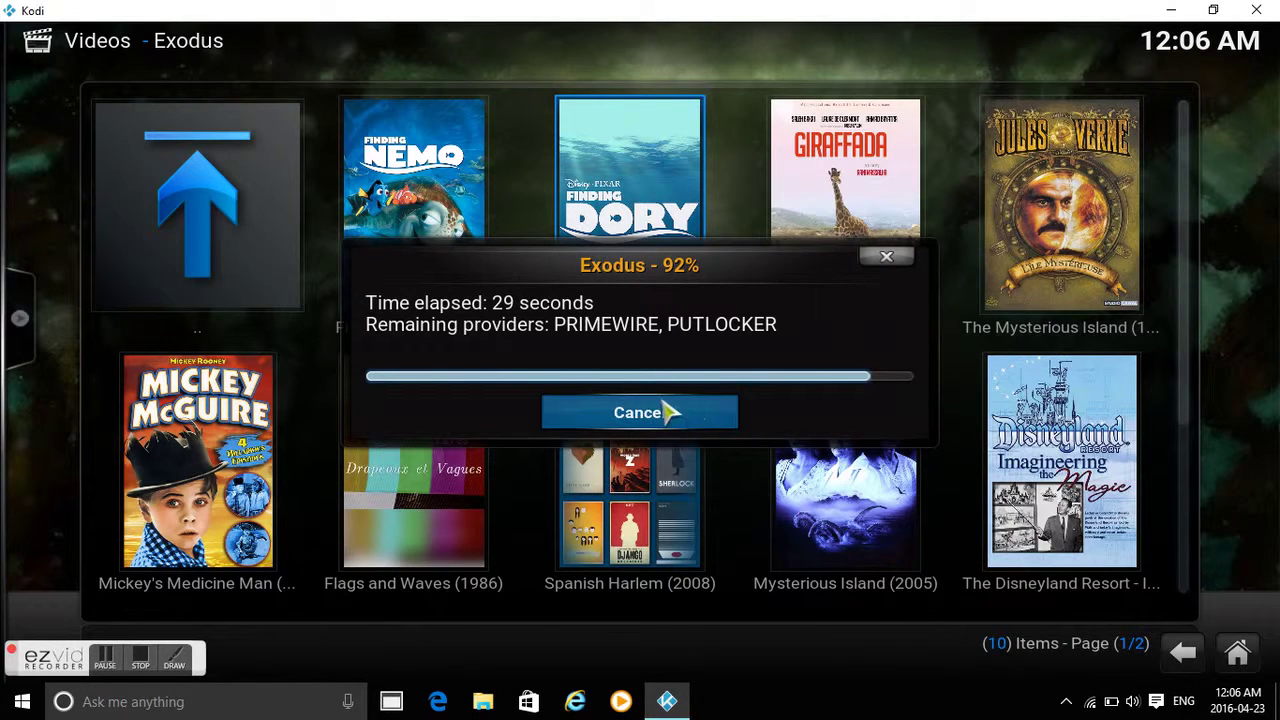
pyautogui.click(697, 425)
pyautogui.click(697, 425)
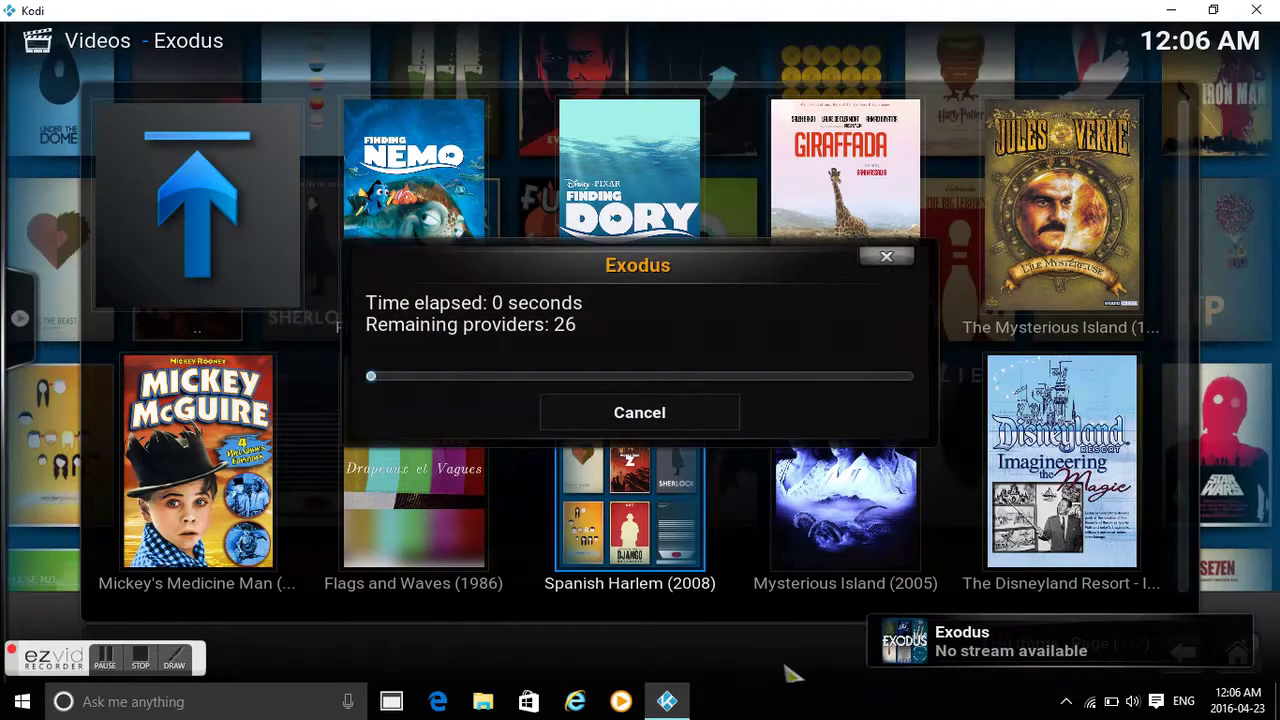
pyautogui.click(677, 414)
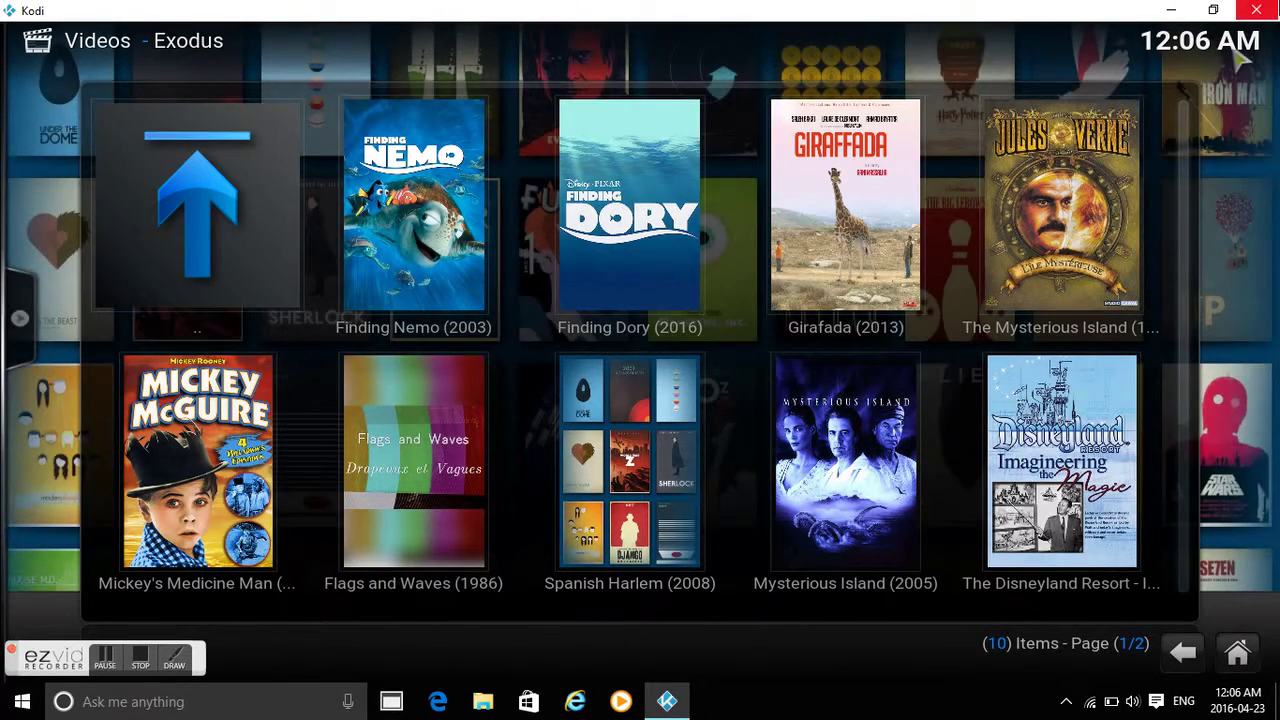
# Step: Go back from the movie search results to the main menu of the Exodus add-on
pyautogui.moveTo(20, 318)
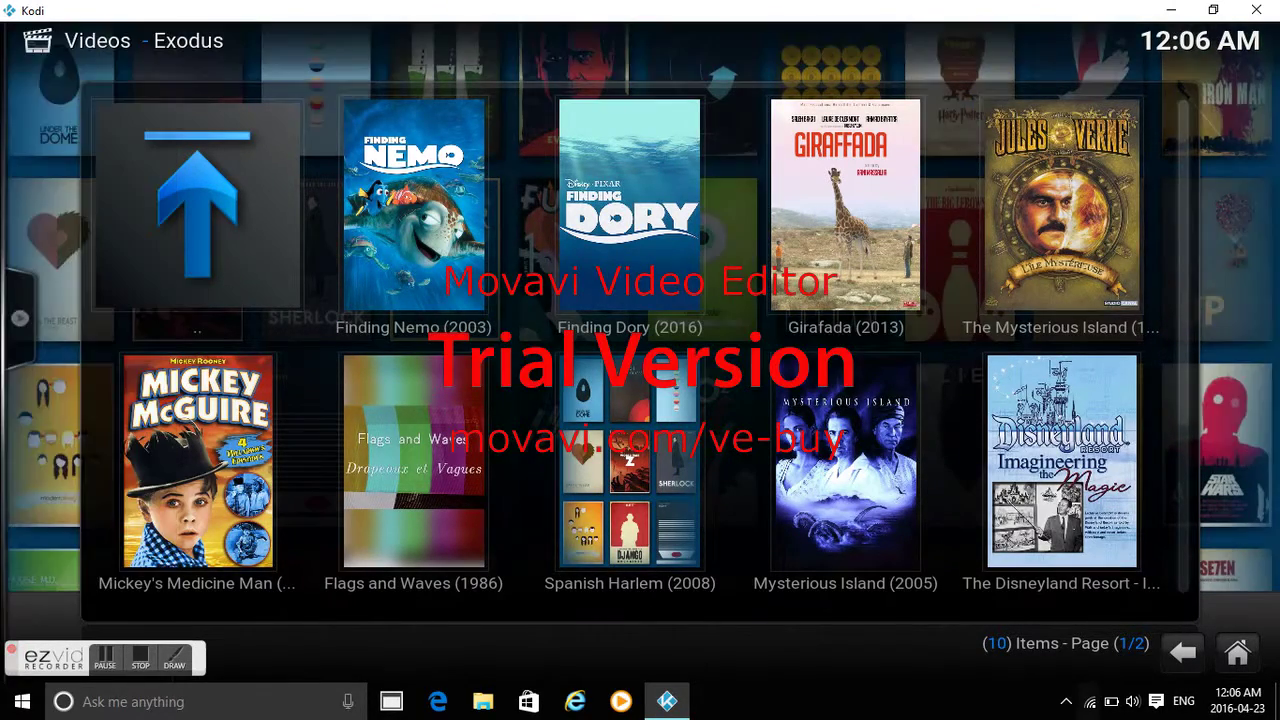
pyautogui.click(1183, 652)
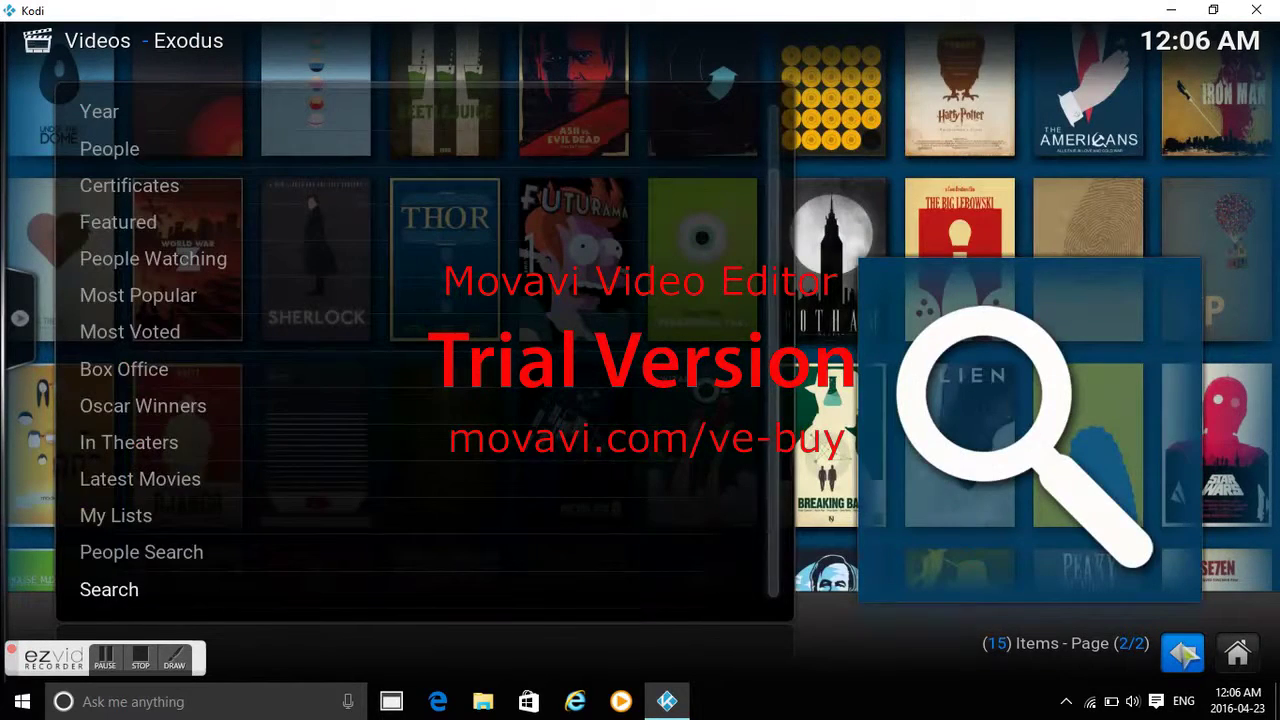
pyautogui.click(1183, 652)
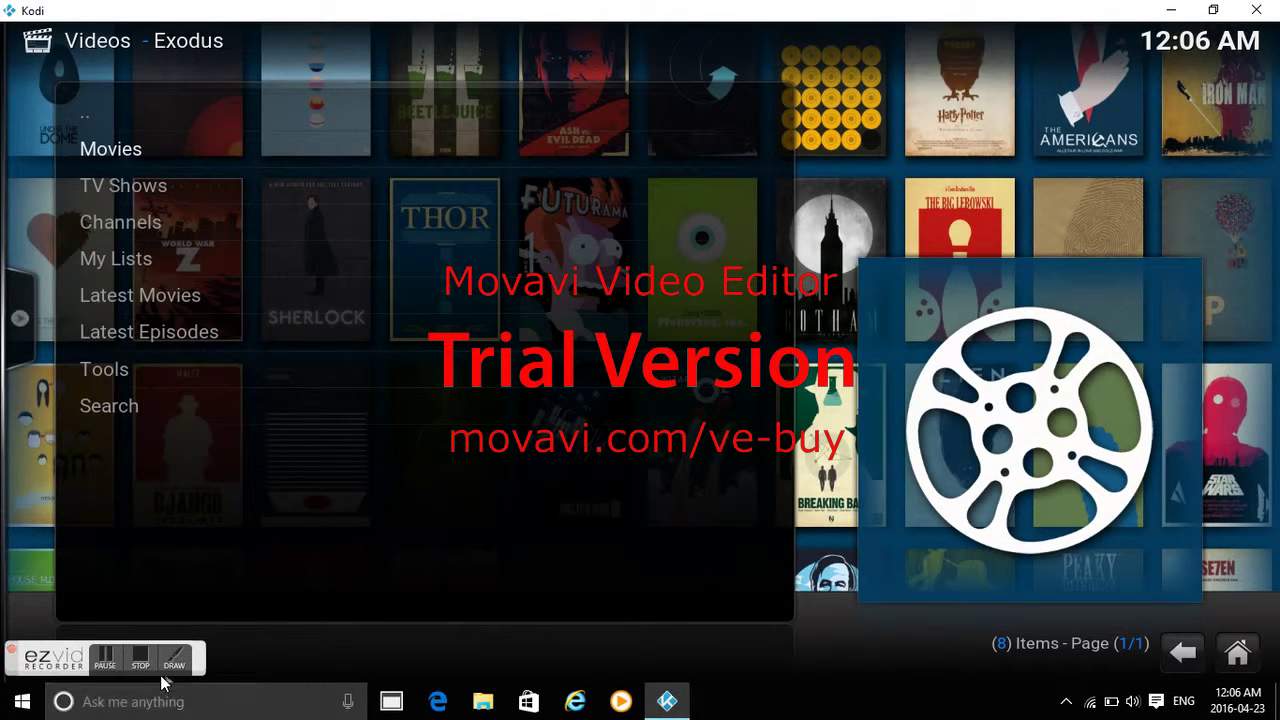